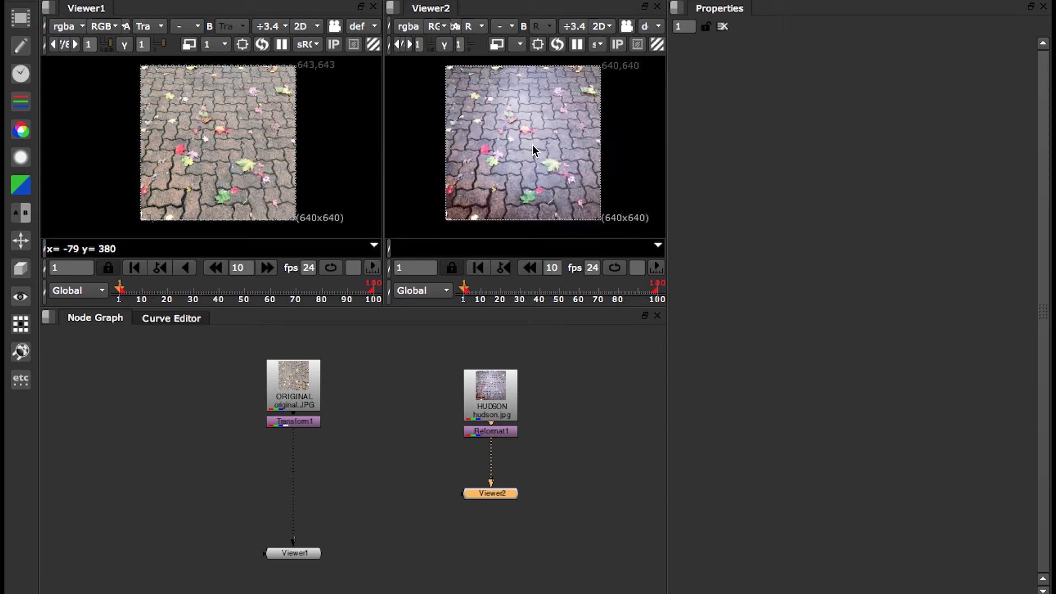
# Step: Fit the Hudson reference in its viewer and insert a Multiply [Math] node under Transform1
pyautogui.scroll(-2, 532, 144)
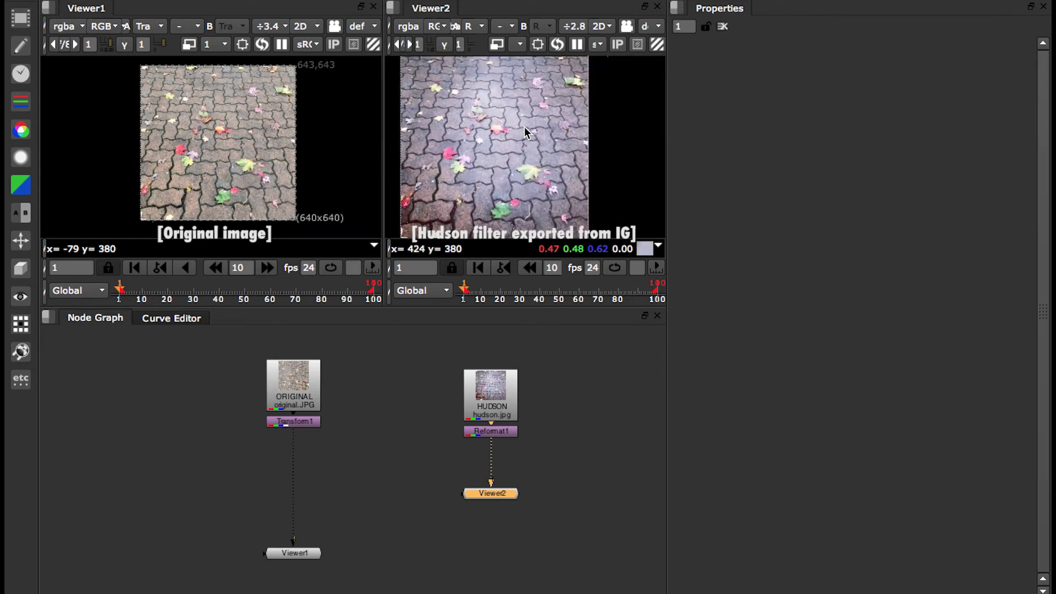
pyautogui.press('f')
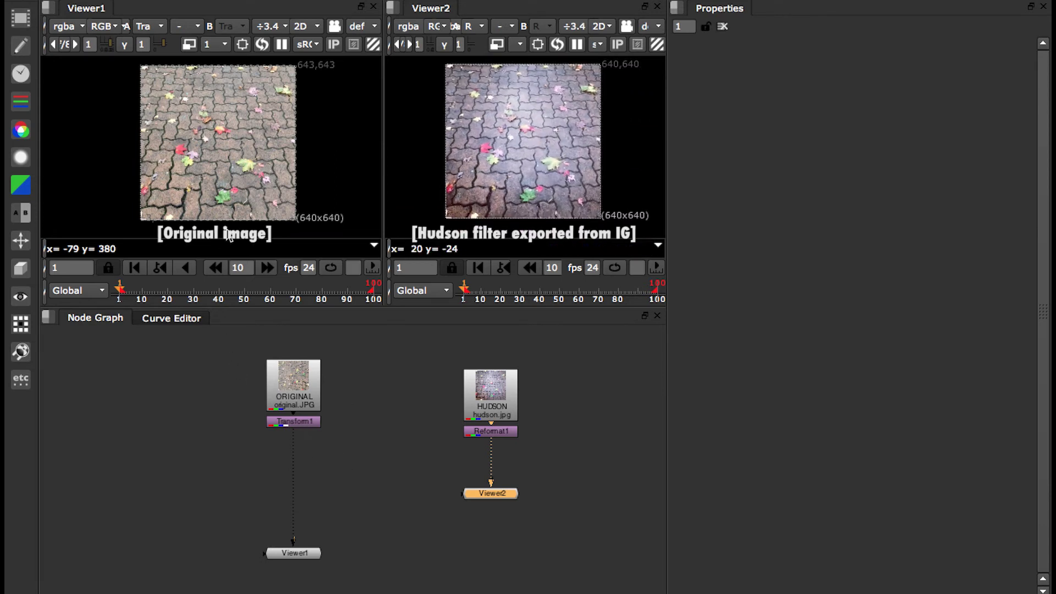
pyautogui.click(303, 422)
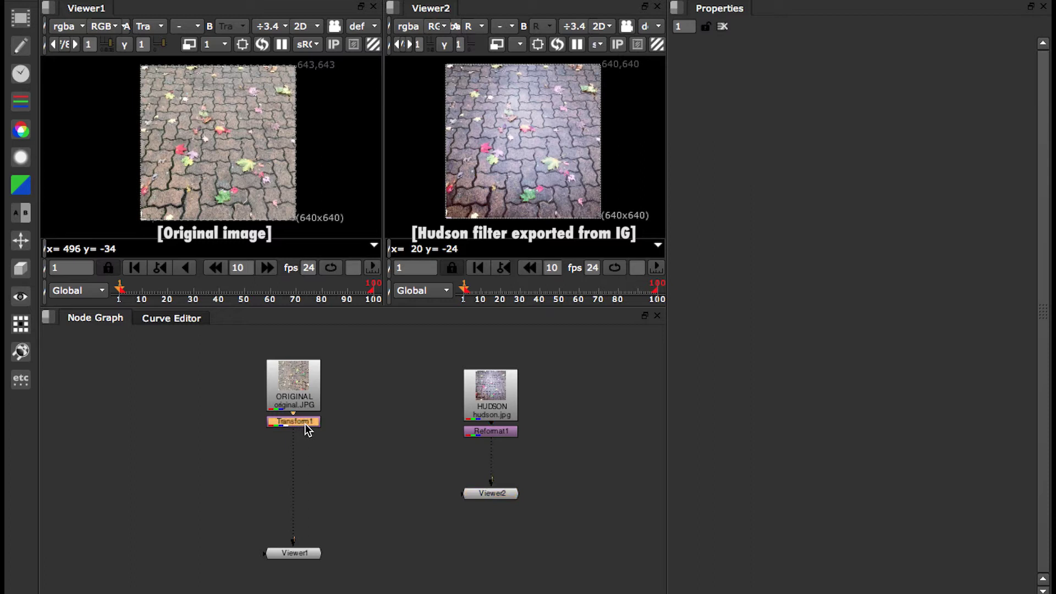
pyautogui.press('Tab')
pyautogui.write('mult')
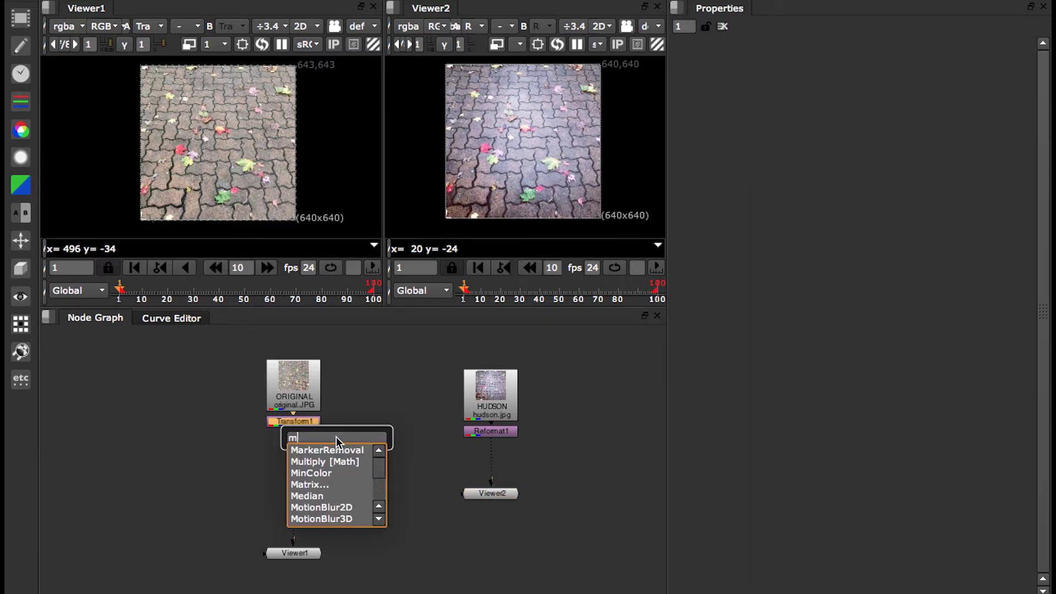
pyautogui.press('Return')
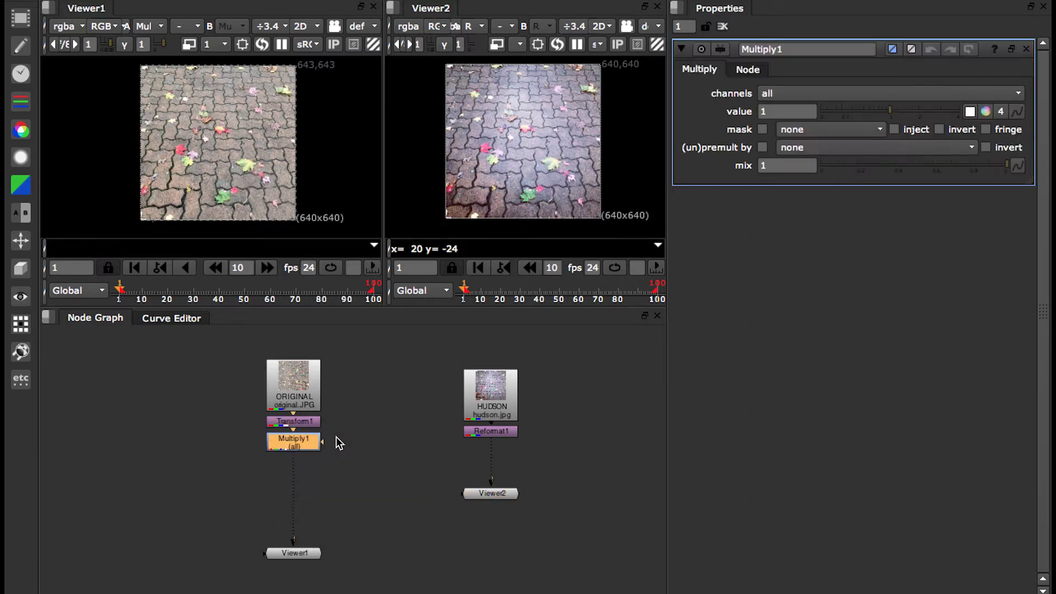
# Step: Rename the multiply node Mult_Blue, set its blue channel to 1.3, and tidy the node layout
pyautogui.click(803, 50)
pyautogui.press('BackSpace')
pyautogui.press('BackSpace')
pyautogui.press('BackSpace')
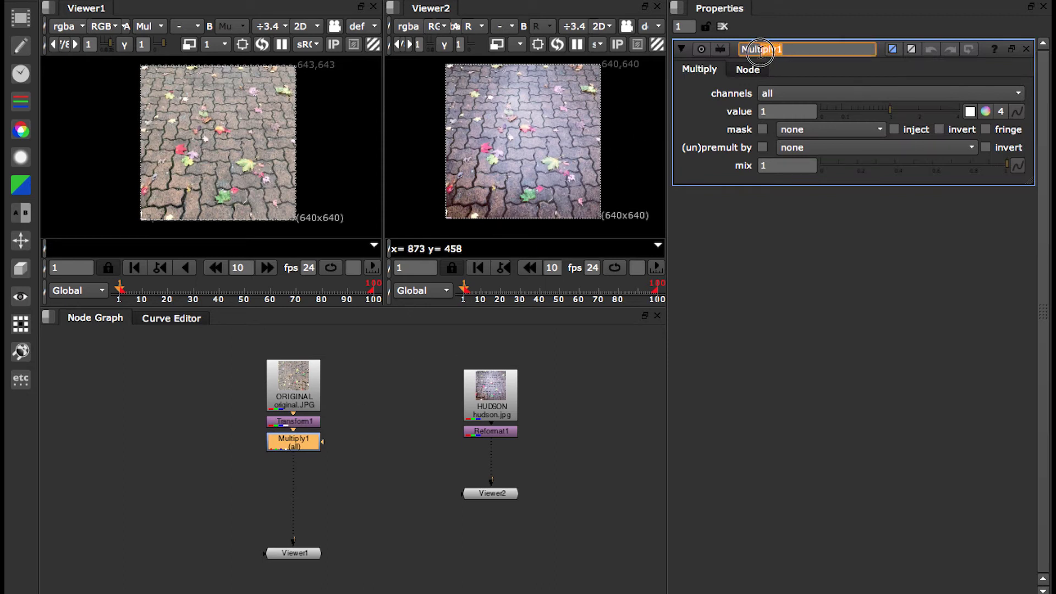
pyautogui.write('_Blue')
pyautogui.press('Return')
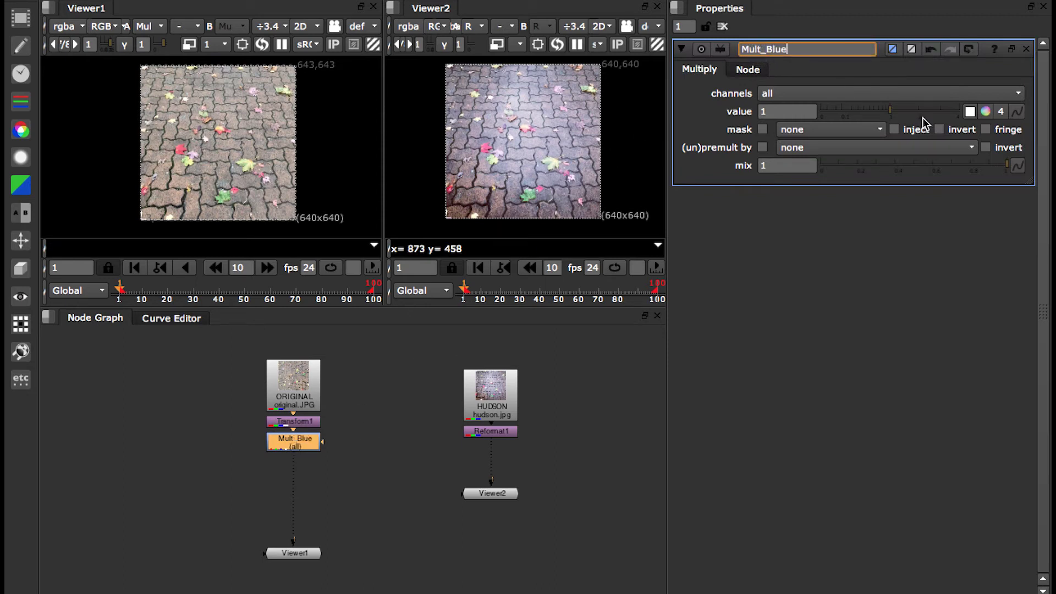
pyautogui.click(1000, 112)
pyautogui.click(881, 111)
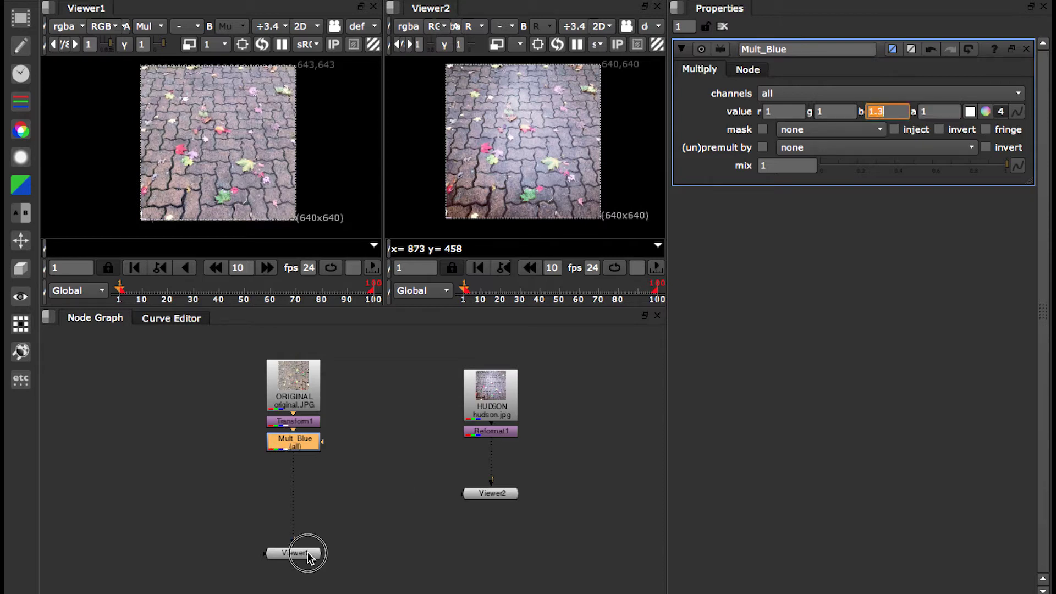
pyautogui.moveTo(308, 552); pyautogui.dragTo(308, 560)
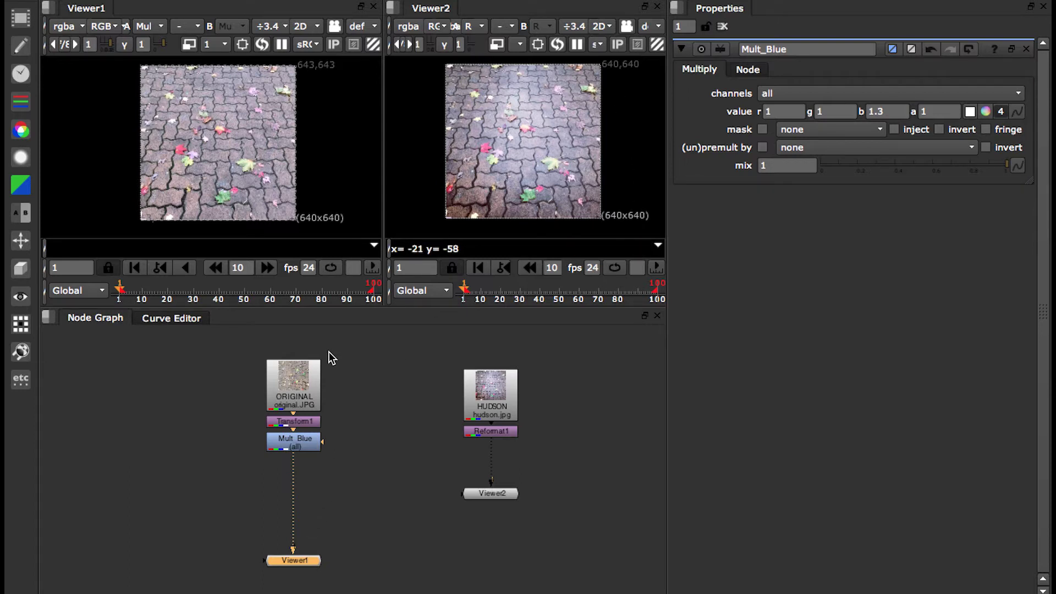
pyautogui.moveTo(337, 348)
pyautogui.mouseDown()
pyautogui.moveTo(231, 459)
pyautogui.moveTo(218, 450)
pyautogui.mouseUp()
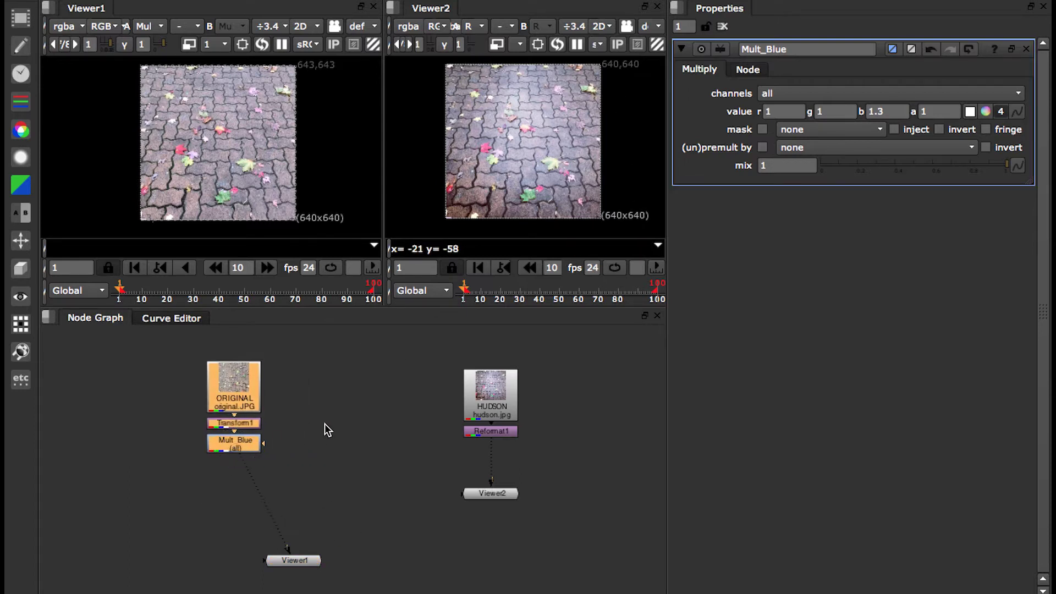
# Step: Create a RotoPaint node and place it in the node graph
pyautogui.click(324, 420)
pyautogui.press('Tab')
pyautogui.write('rotop')
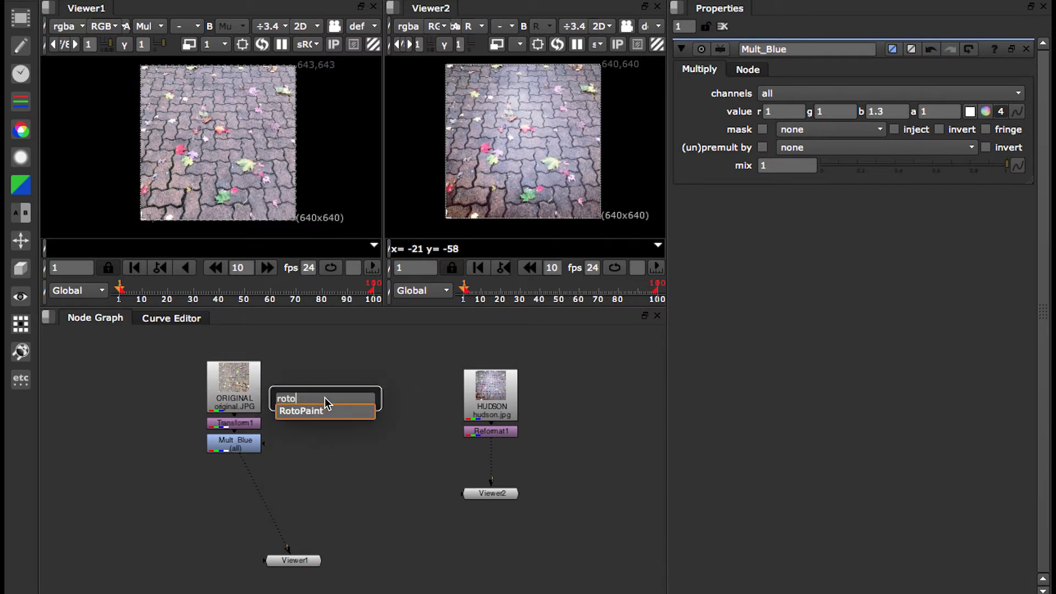
pyautogui.press('Return')
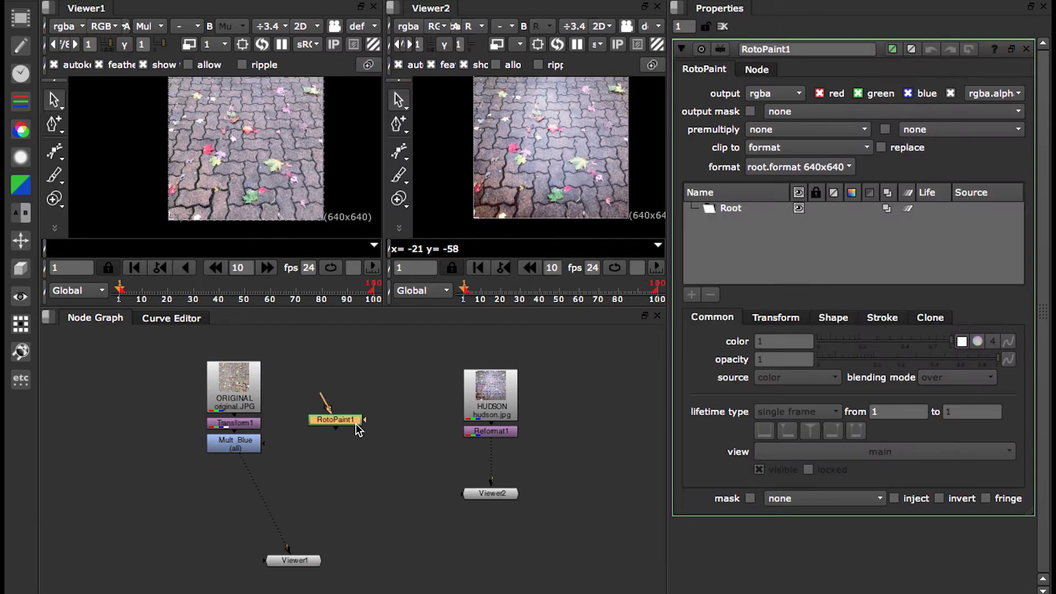
pyautogui.click(356, 408)
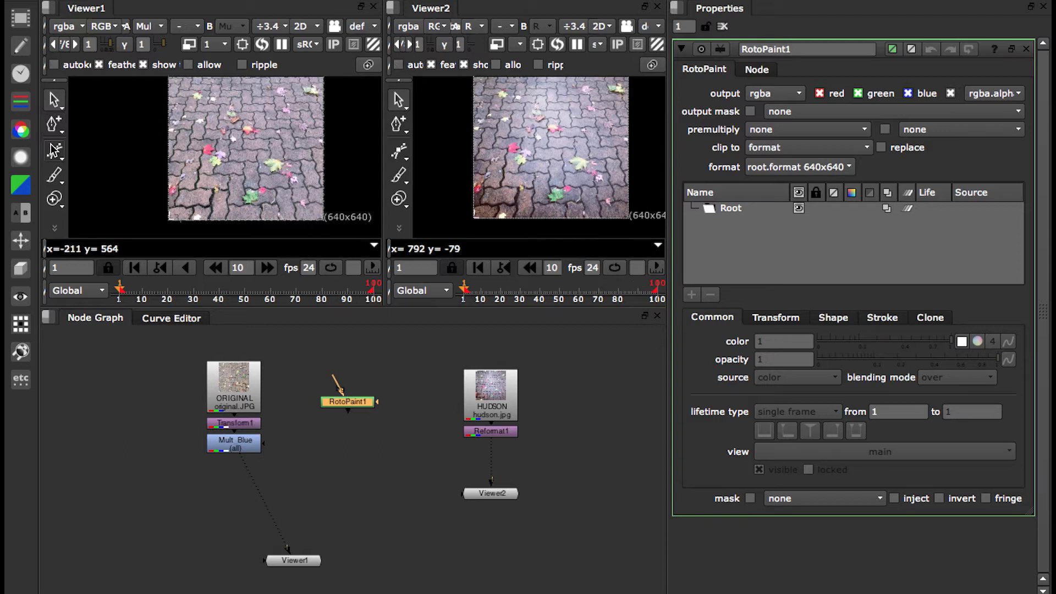
pyautogui.scroll(-1, 514, 117)
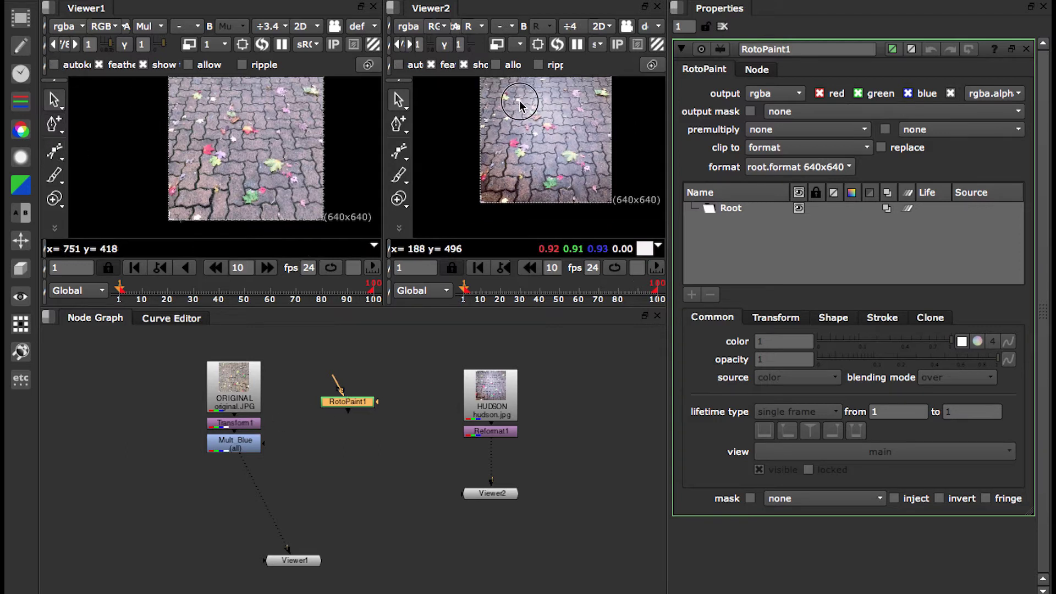
pyautogui.scroll(-1, 208, 110)
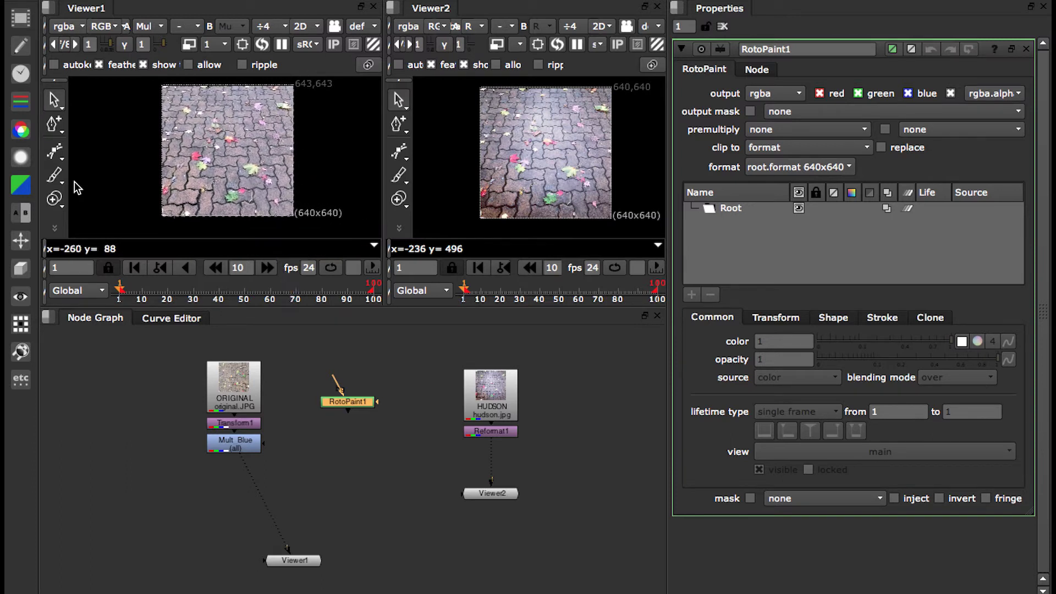
# Step: Draw a closed rounded Bezier shape around the paving image's edges as the vignette mask
pyautogui.click(55, 150)
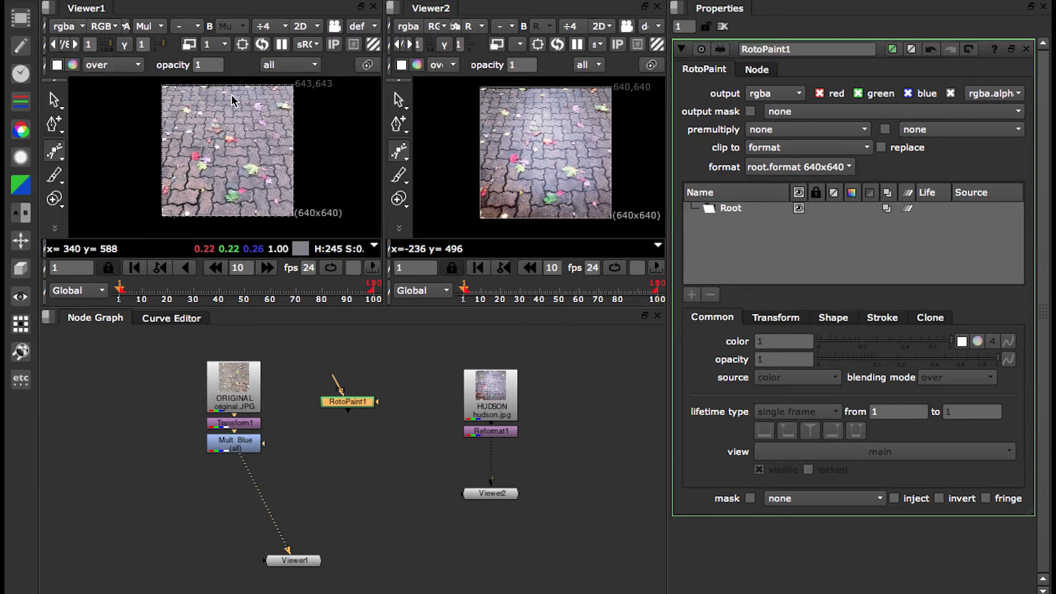
pyautogui.click(224, 88)
pyautogui.click(183, 104)
pyautogui.click(174, 114)
pyautogui.click(166, 123)
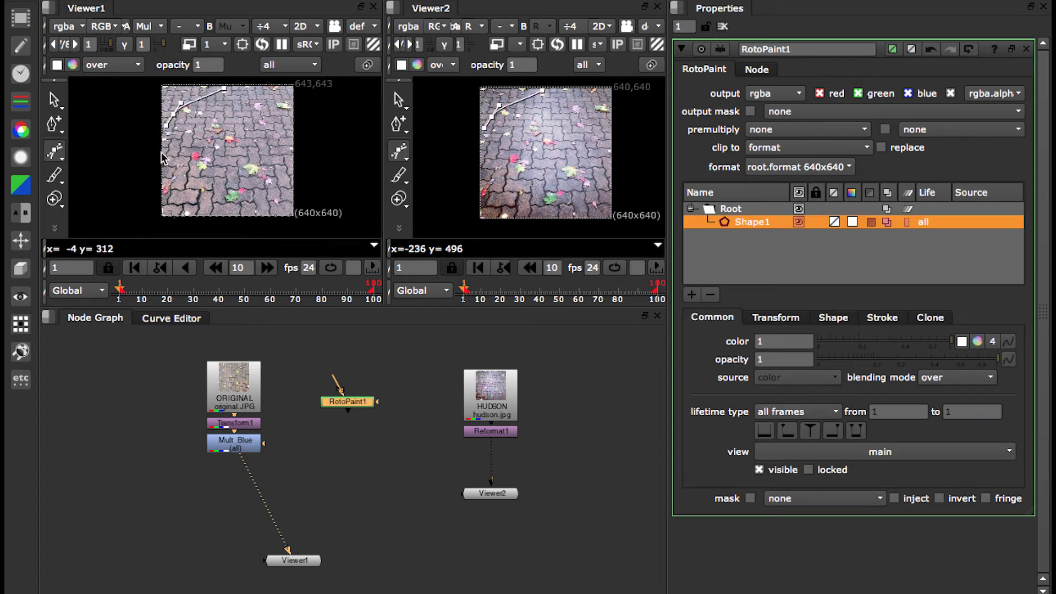
pyautogui.click(165, 172)
pyautogui.click(176, 180)
pyautogui.click(186, 188)
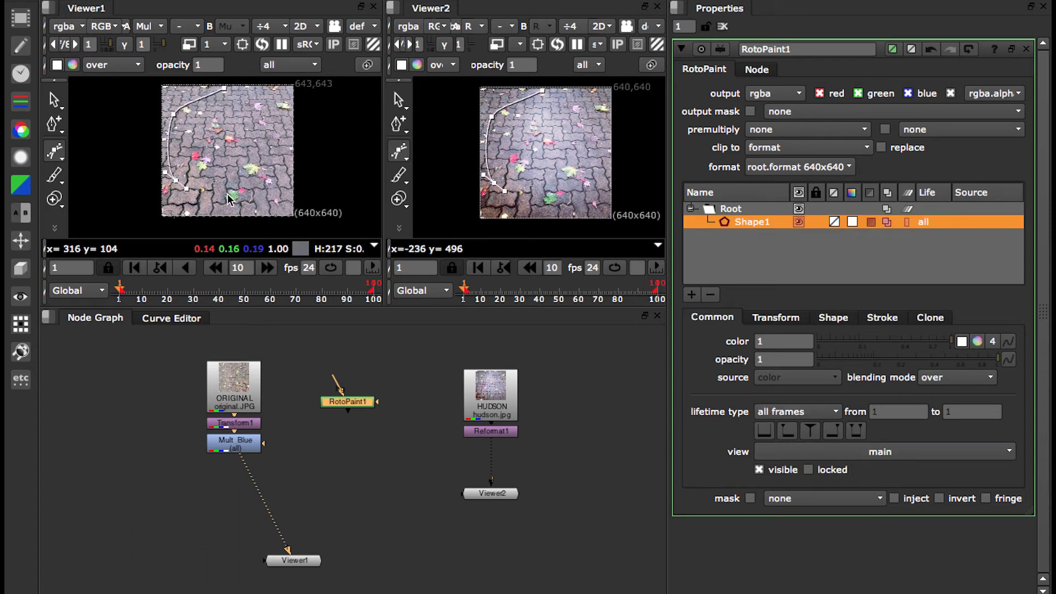
pyautogui.moveTo(229, 192); pyautogui.dragTo(264, 192)
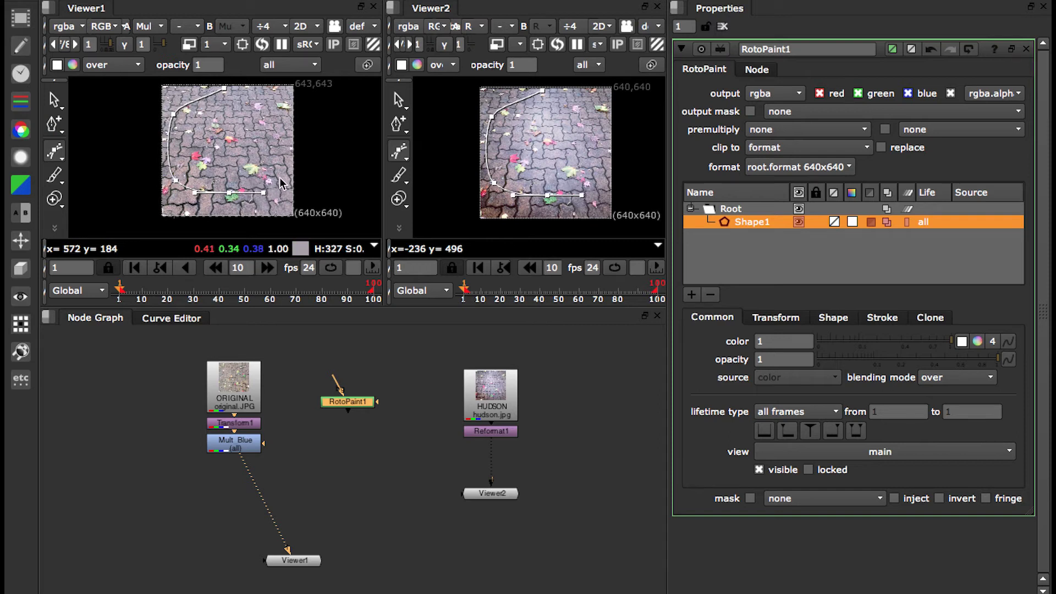
pyautogui.click(290, 155)
pyautogui.moveTo(279, 103)
pyautogui.mouseDown()
pyautogui.moveTo(245, 86)
pyautogui.moveTo(258, 88)
pyautogui.mouseUp()
pyautogui.click(225, 88)
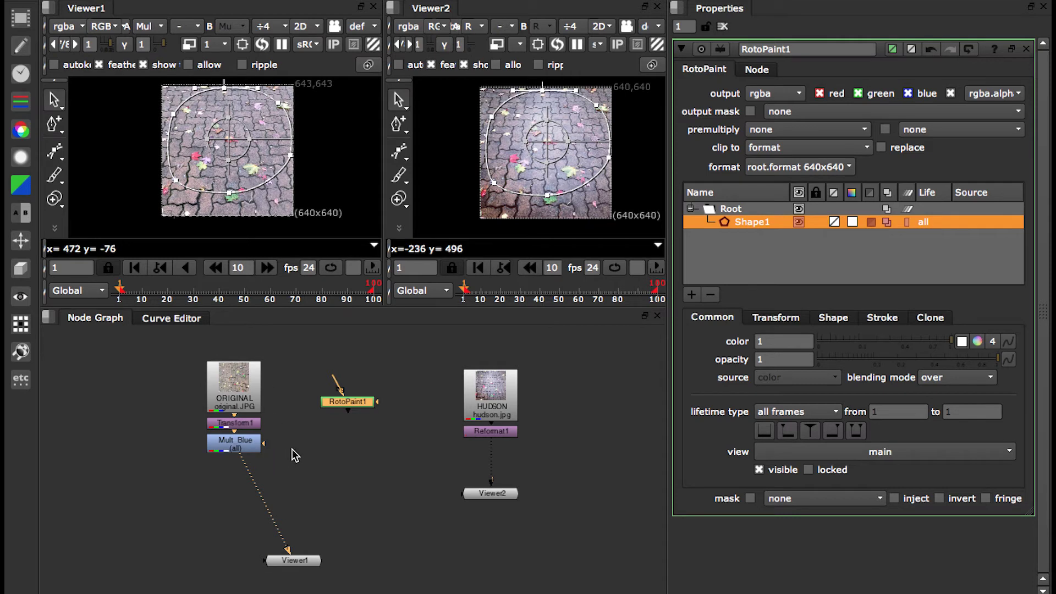
pyautogui.click(236, 448)
# Step: Insert a Multiply node after Mult_Blue, rename it Mult_Vignette, then select RotoPaint1
pyautogui.press('Tab')
pyautogui.write('mult')
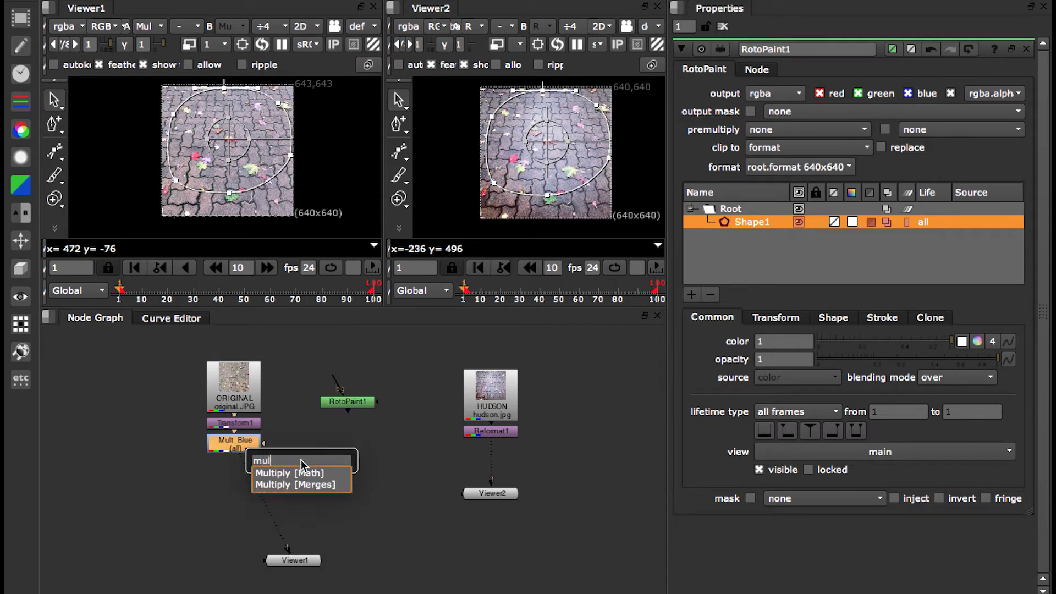
pyautogui.press('Return')
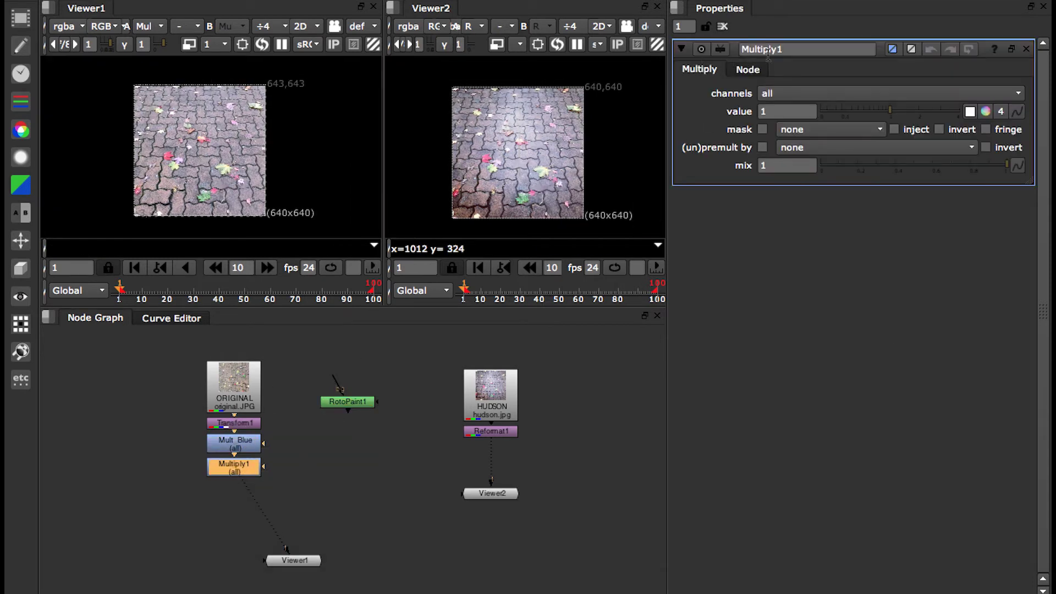
pyautogui.click(767, 53)
pyautogui.moveTo(782, 51); pyautogui.dragTo(760, 52)
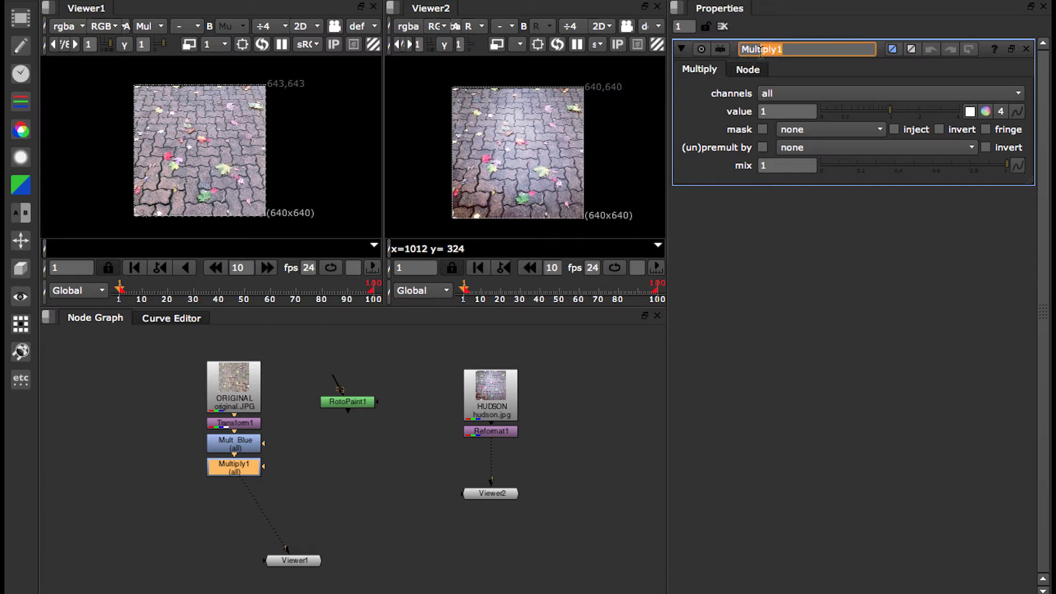
pyautogui.write('_Vign')
pyautogui.write('ett')
pyautogui.press('Return')
pyautogui.click(337, 438)
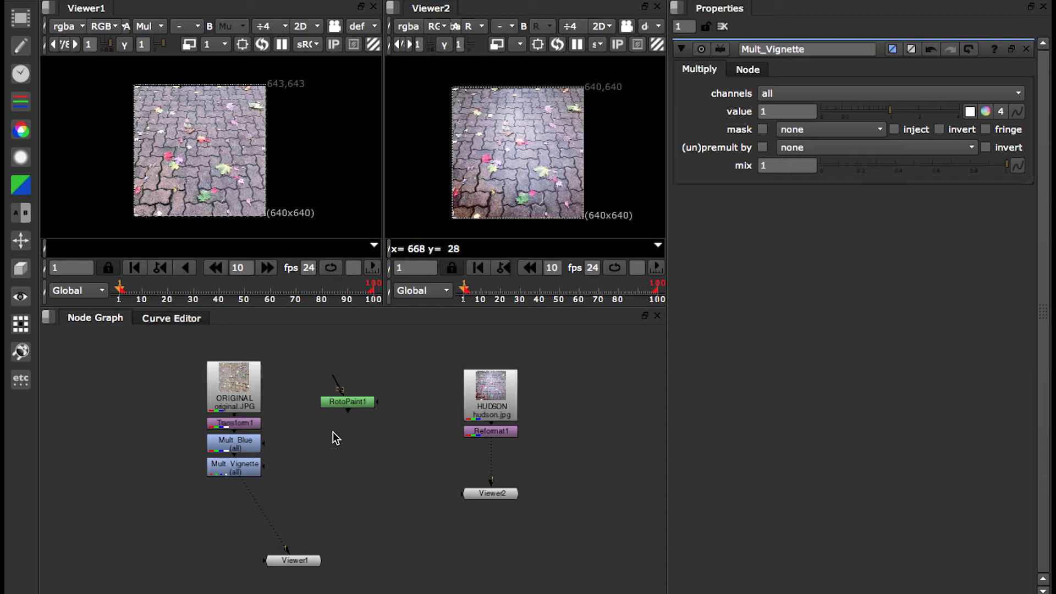
pyautogui.click(358, 405)
# Step: Preview the roto matte and add a Blur node under RotoPaint1 with size 73
pyautogui.doubleClick(357, 400)
pyautogui.press('1')
pyautogui.click(359, 405)
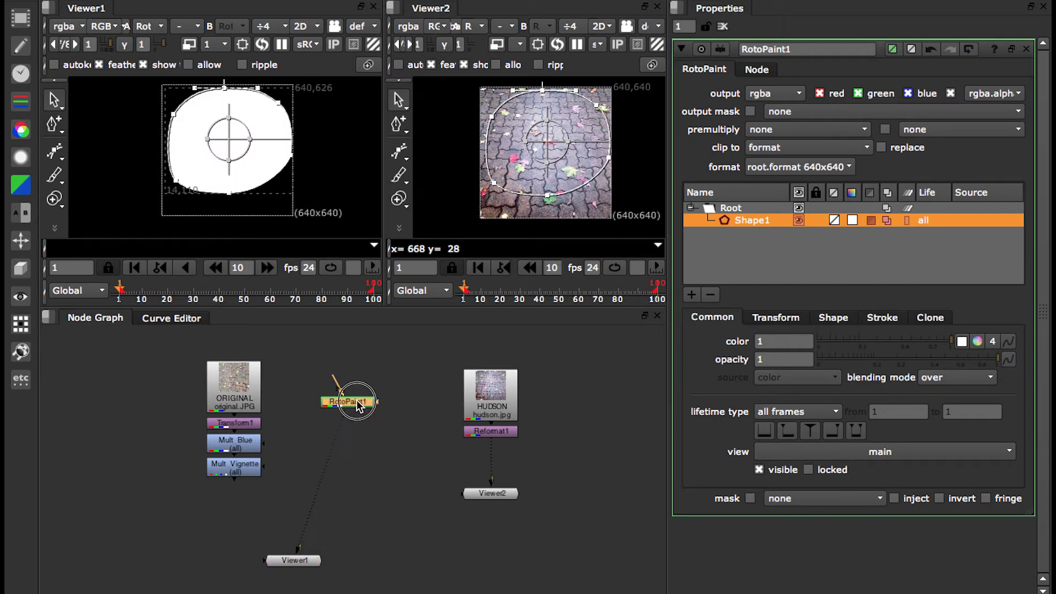
pyautogui.press('Tab')
pyautogui.write('Blur')
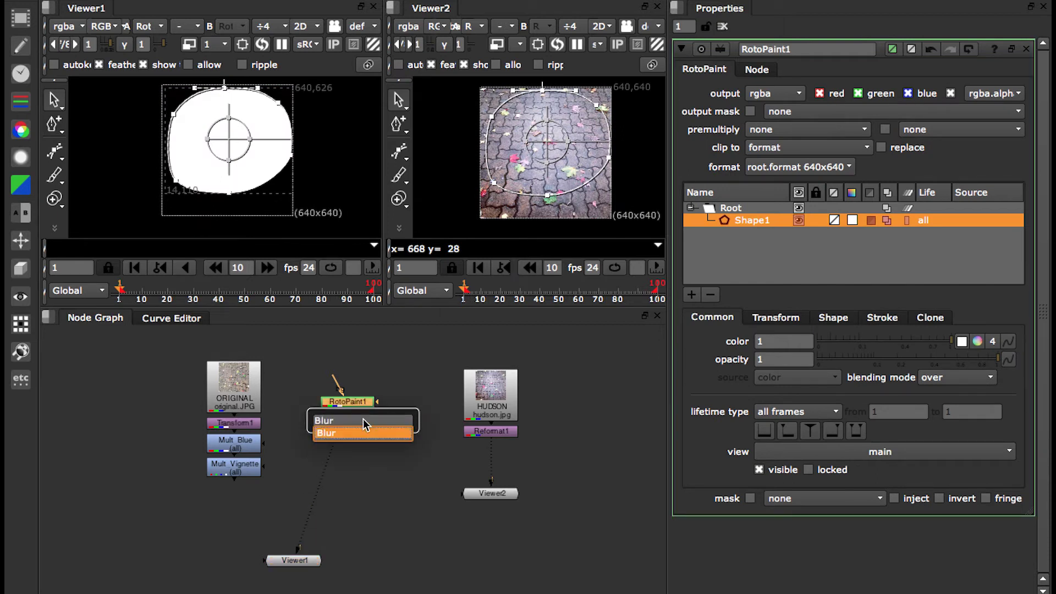
pyautogui.press('Return')
pyautogui.moveTo(808, 114); pyautogui.dragTo(961, 111)
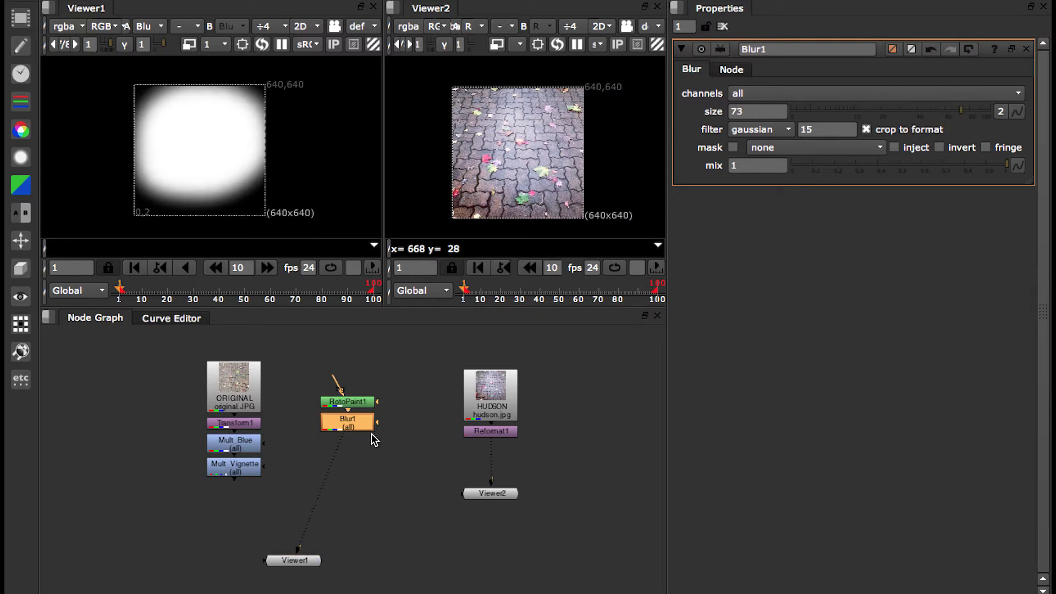
pyautogui.moveTo(367, 424); pyautogui.dragTo(368, 464)
# Step: Insert an Invert node between RotoPaint1 and Blur1, and view Mult_Vignette's output
pyautogui.press('Tab')
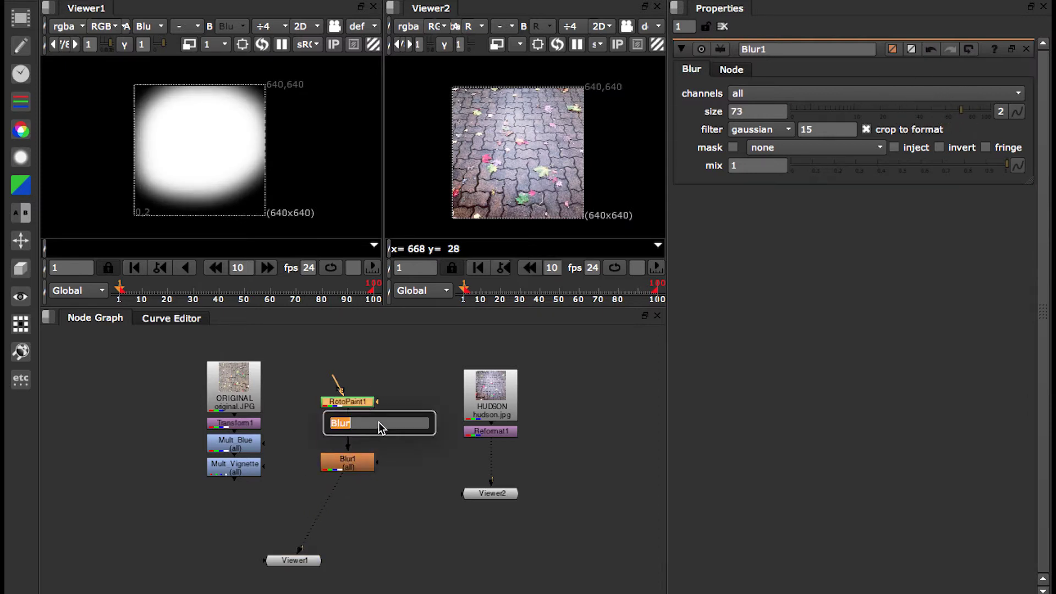
pyautogui.write('invert')
pyautogui.press('Return')
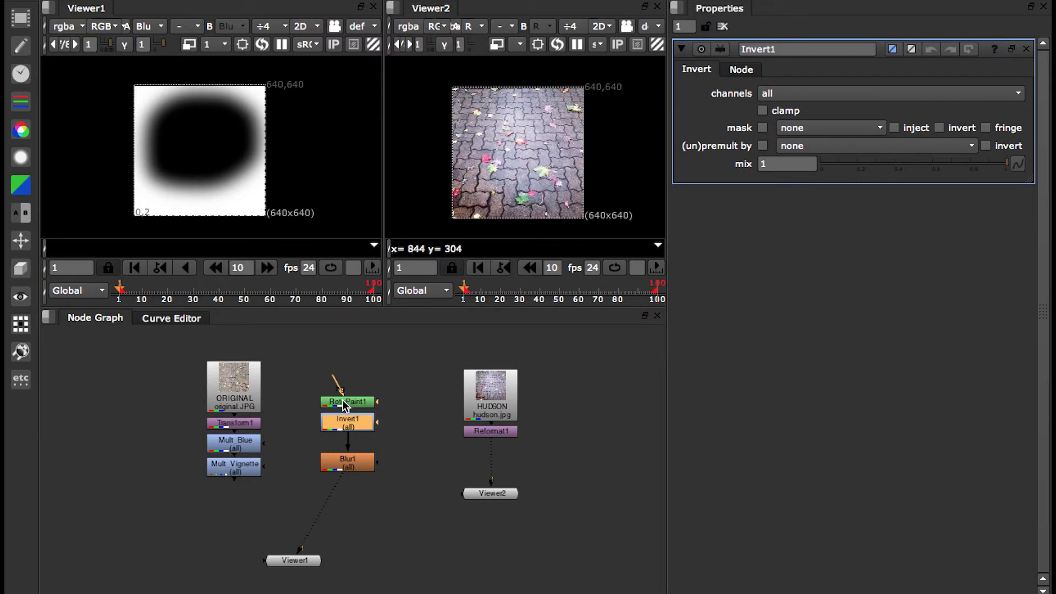
pyautogui.click(240, 473)
pyautogui.press('1')
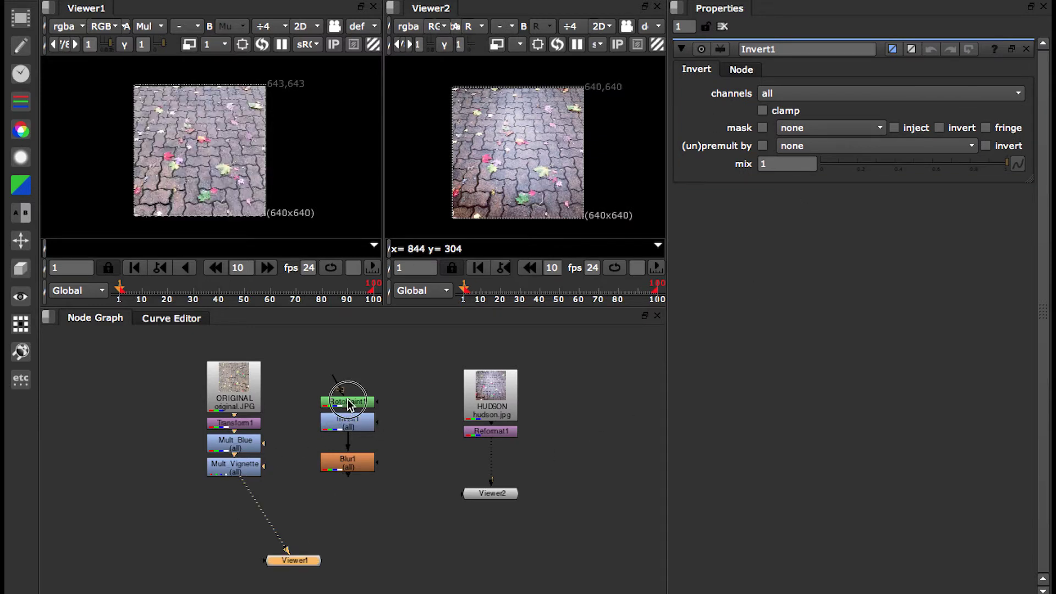
pyautogui.doubleClick(347, 405)
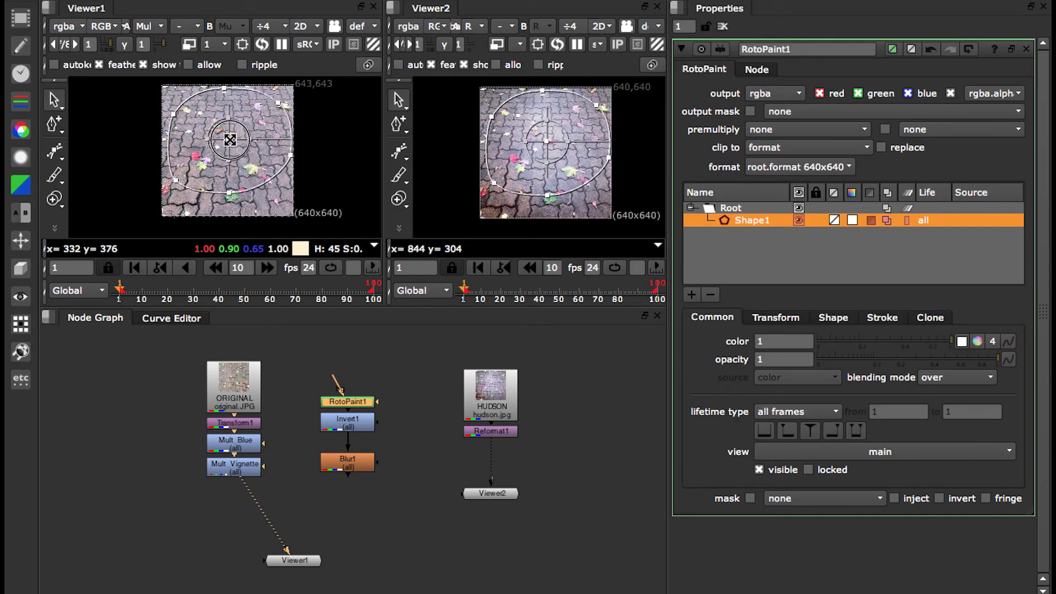
# Step: Scale Shape1 to 1.05, shift it to translate y -12, and wire Blur1 into Mult_Vignette's mask
pyautogui.moveTo(230, 140); pyautogui.dragTo(228, 141)
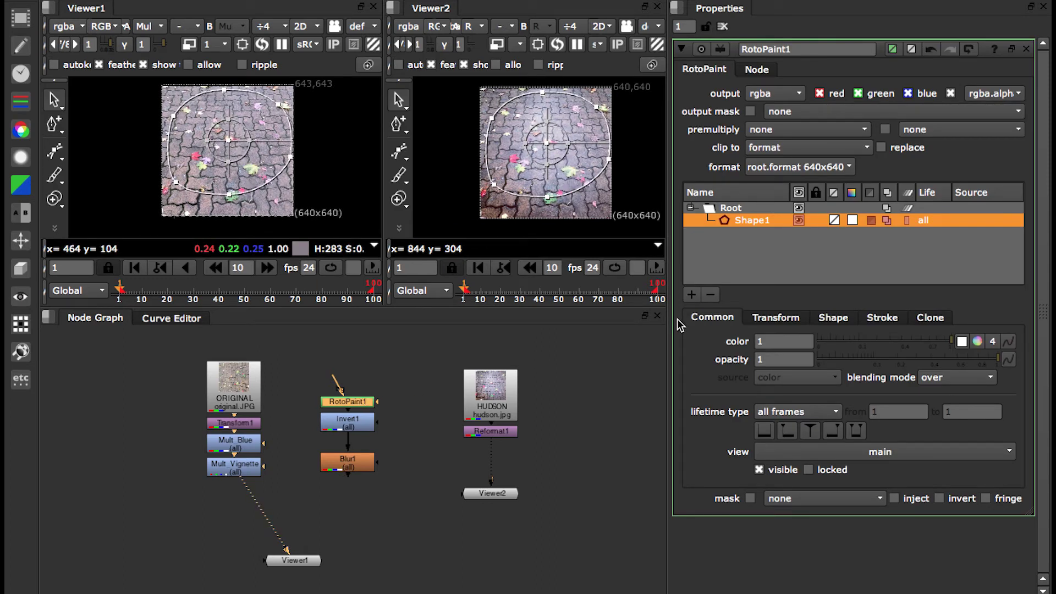
pyautogui.click(776, 318)
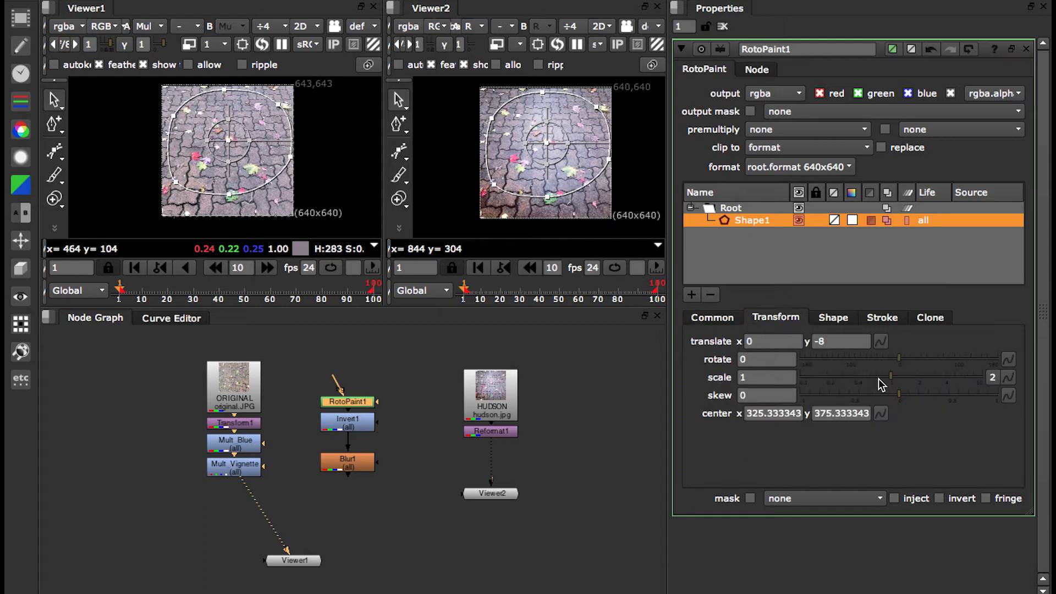
pyautogui.moveTo(890, 377); pyautogui.dragTo(892, 376)
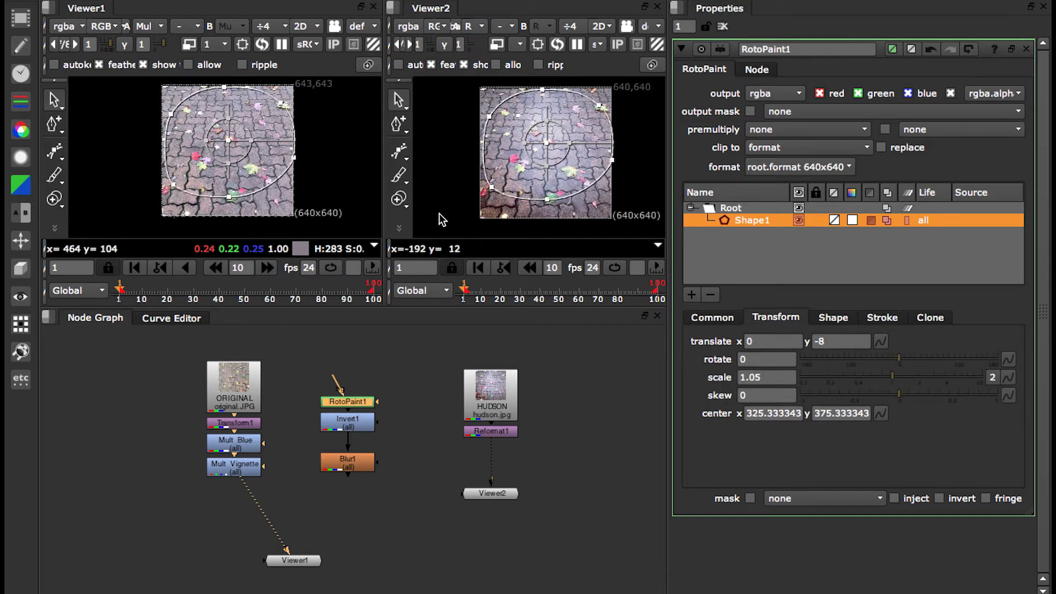
pyautogui.moveTo(232, 140); pyautogui.dragTo(231, 141)
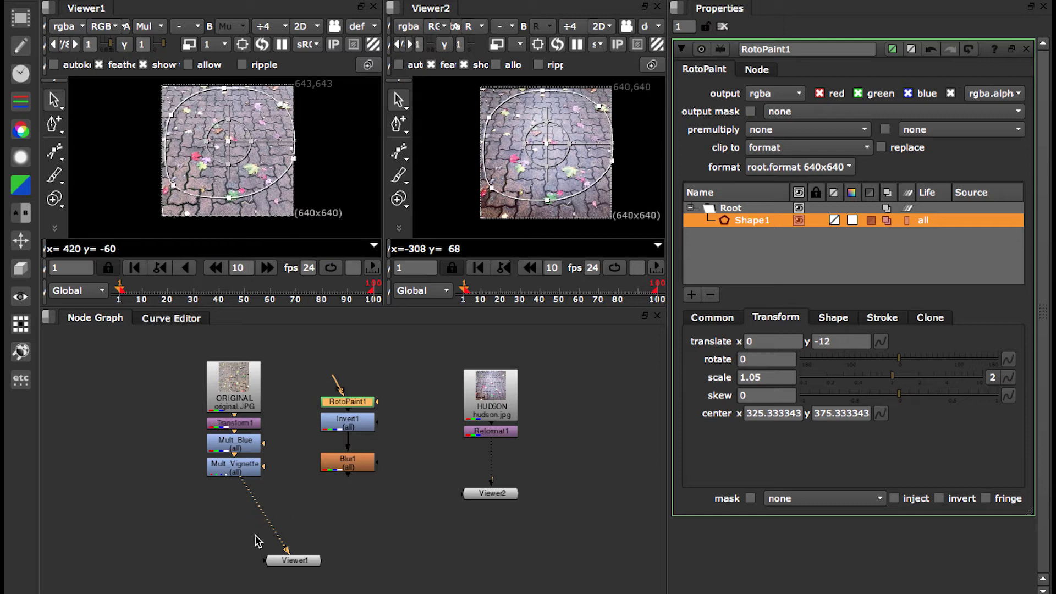
pyautogui.click(234, 489)
pyautogui.moveTo(347, 482)
pyautogui.mouseDown()
pyautogui.moveTo(255, 471)
pyautogui.moveTo(353, 472)
pyautogui.mouseUp()
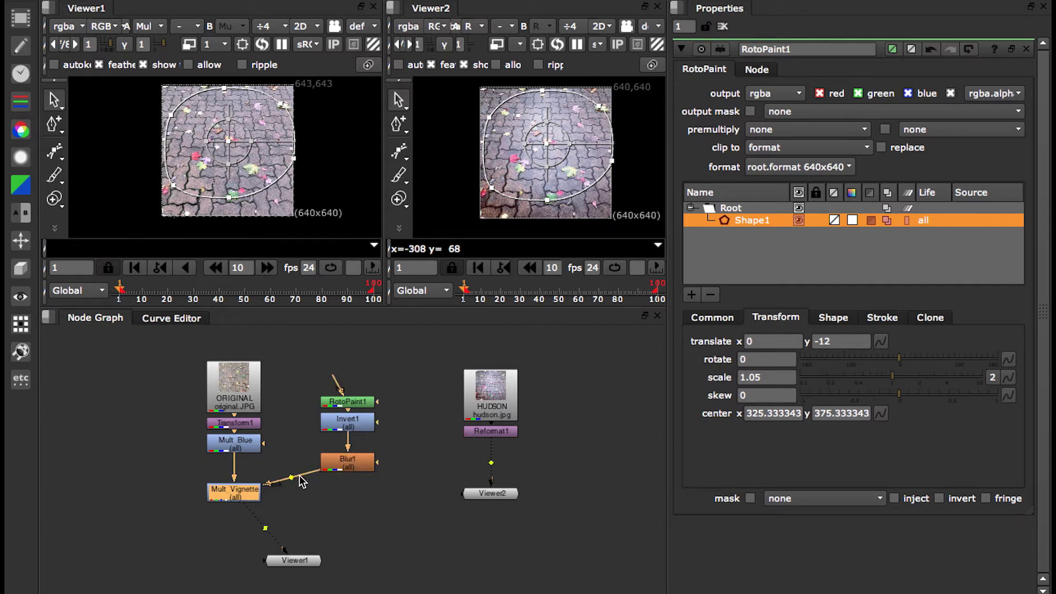
# Step: Finish the mask connection and set Mult_Vignette's multiply value to 0.16
pyautogui.keyDown('ctrl'); pyautogui.click(292, 480); pyautogui.keyUp('ctrl')
pyautogui.moveTo(292, 480); pyautogui.dragTo(347, 491)
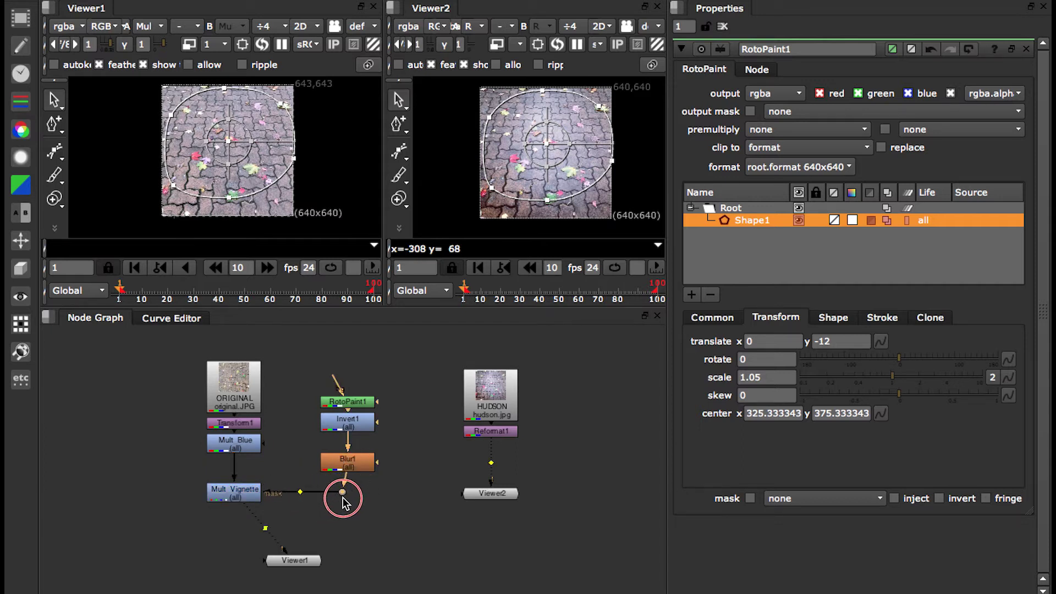
pyautogui.click(248, 498)
pyautogui.doubleClick(248, 498)
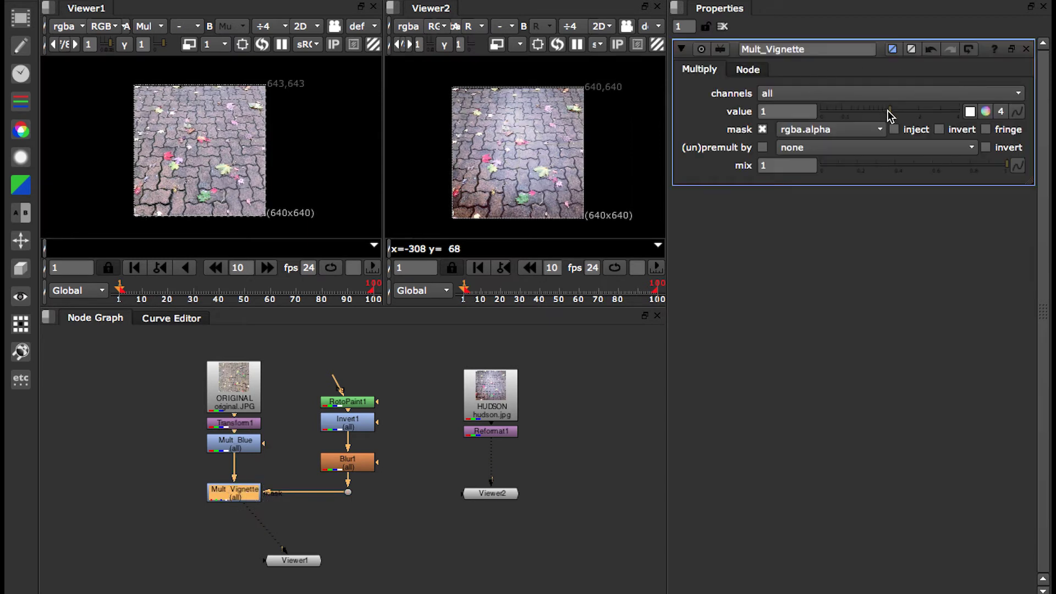
pyautogui.moveTo(887, 110); pyautogui.dragTo(847, 121)
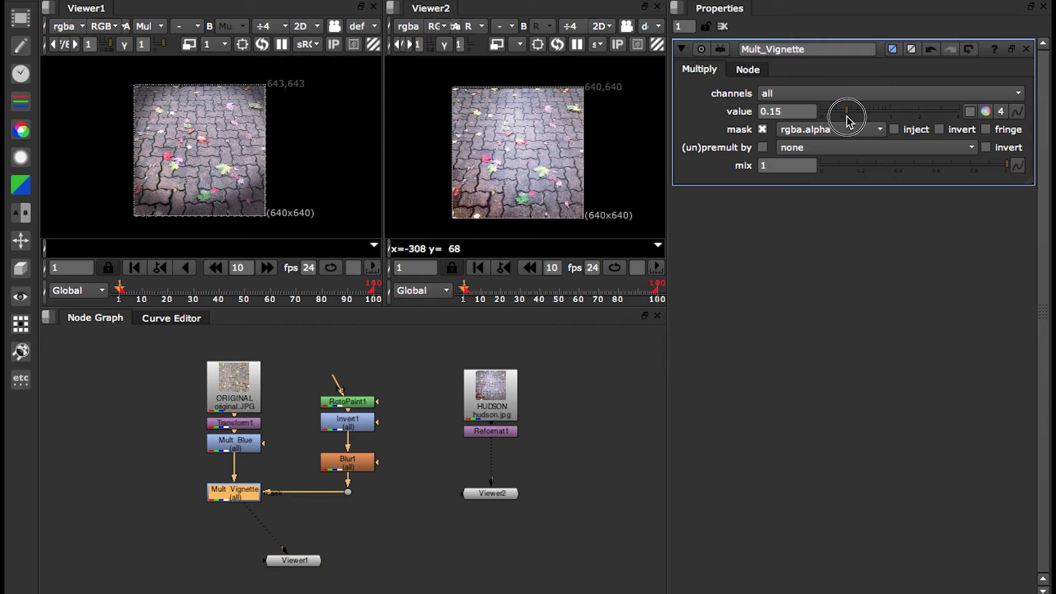
pyautogui.moveTo(848, 121); pyautogui.dragTo(848, 112)
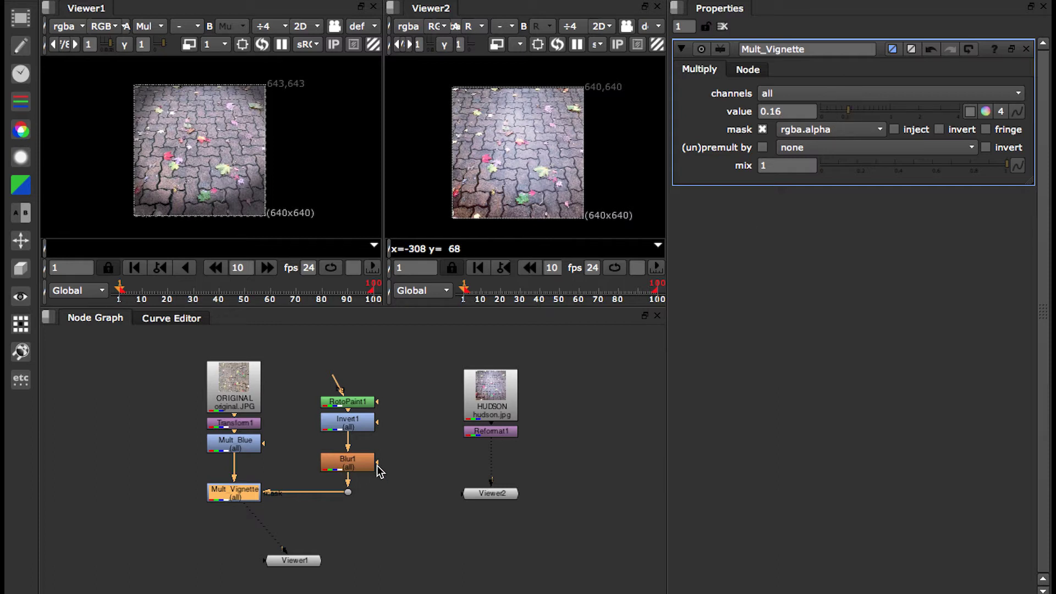
# Step: Shrink the roto shape in RotoPaint1's Transform settings to scale 0.95
pyautogui.moveTo(349, 458); pyautogui.dragTo(350, 450)
pyautogui.click(360, 400)
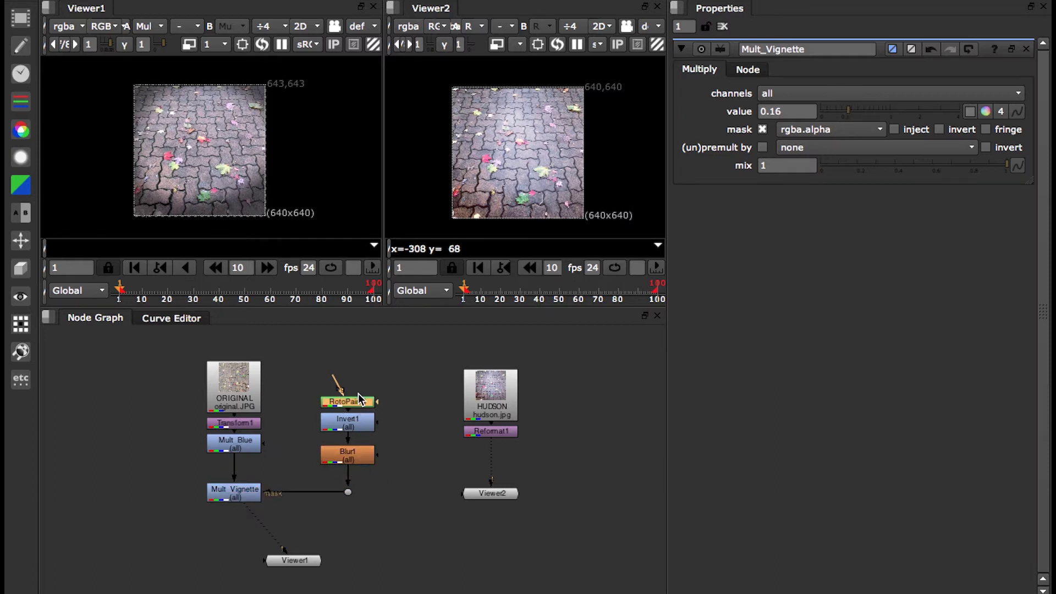
pyautogui.doubleClick(360, 399)
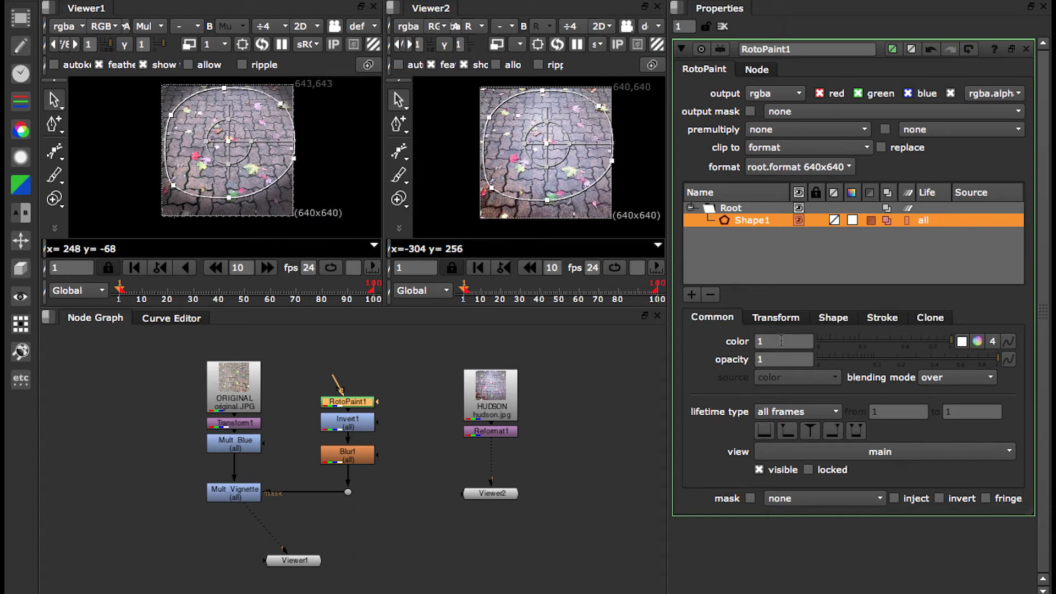
pyautogui.click(777, 318)
pyautogui.moveTo(895, 381); pyautogui.dragTo(892, 379)
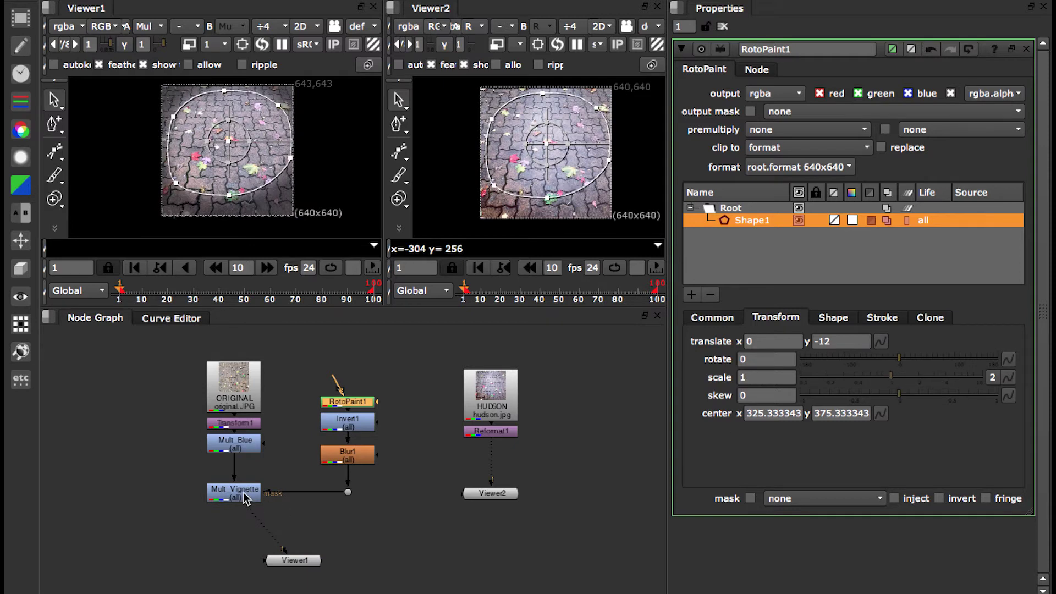
# Step: Set Blur1's size to 150 to soften the vignette falloff
pyautogui.doubleClick(243, 492)
pyautogui.doubleClick(350, 455)
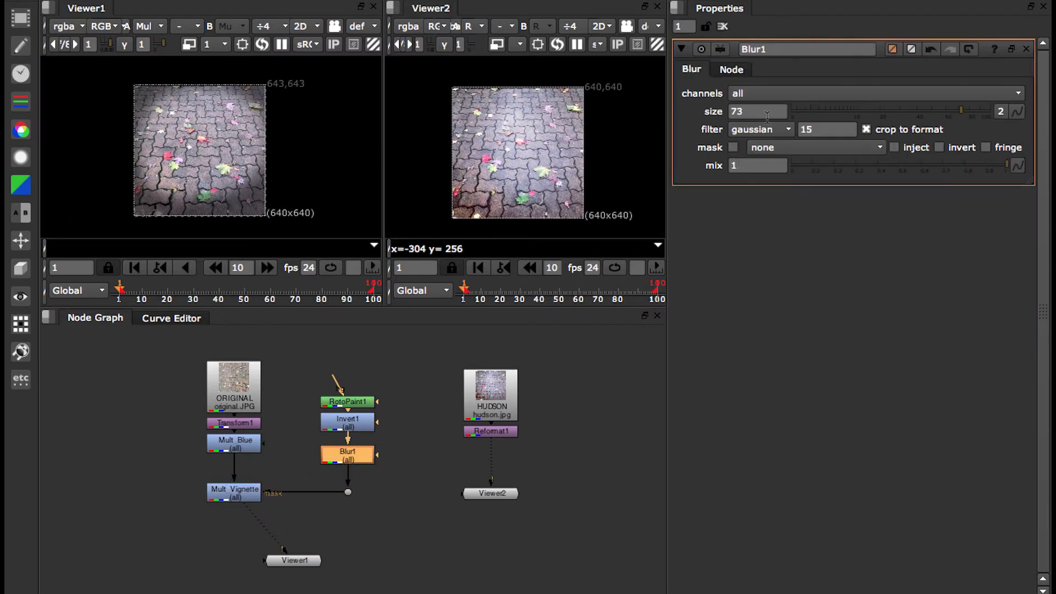
pyautogui.doubleClick(773, 112)
pyautogui.write('150')
pyautogui.press('Return')
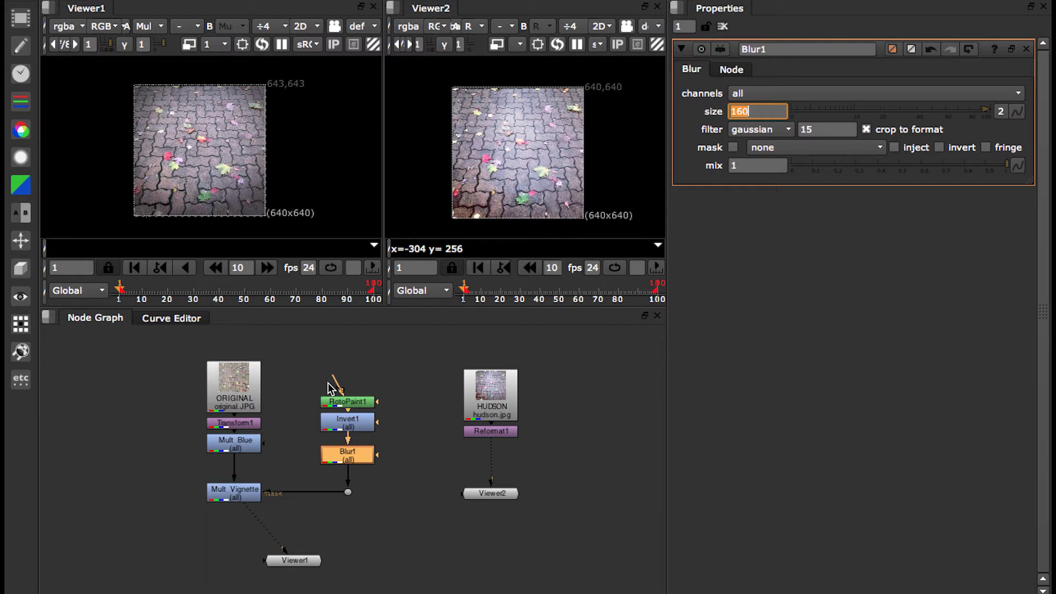
pyautogui.click(349, 403)
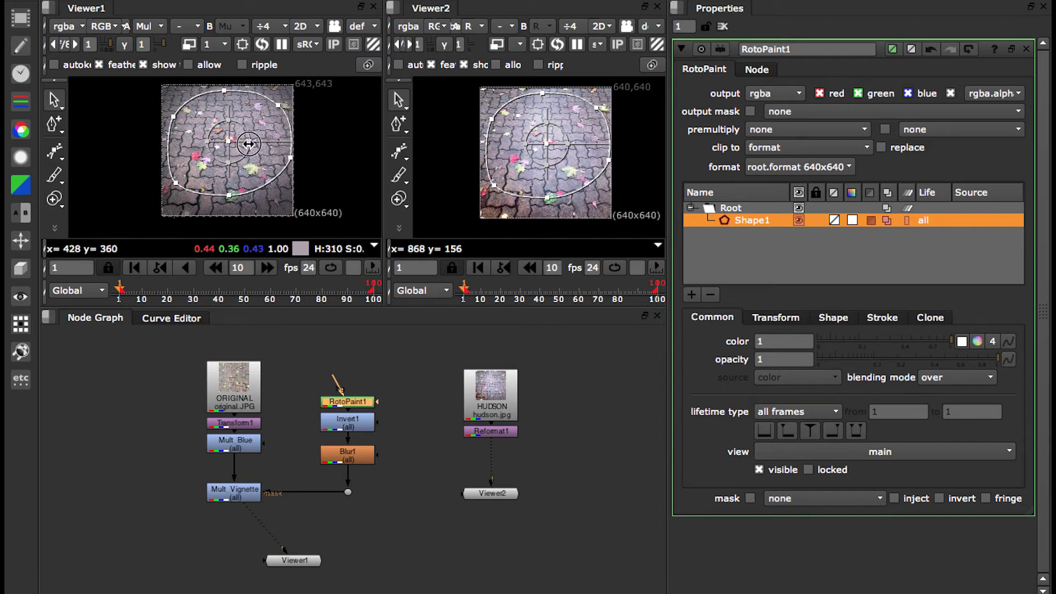
# Step: Squeeze the roto shape horizontally, stretch it vertically, widen it again, then view Mult_Vignette
pyautogui.moveTo(250, 143); pyautogui.dragTo(246, 143)
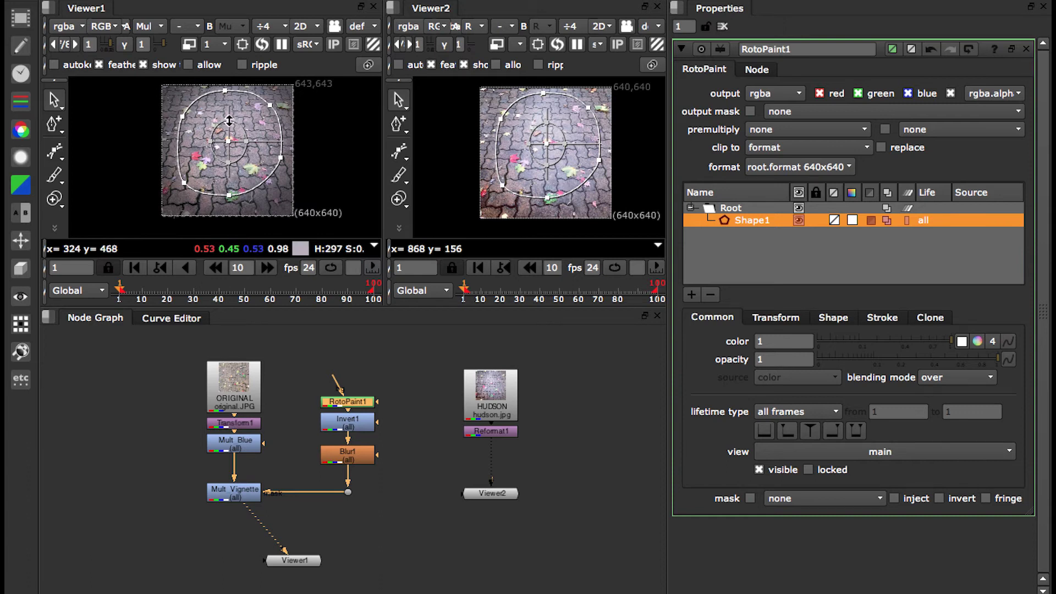
pyautogui.moveTo(229, 120); pyautogui.dragTo(230, 117)
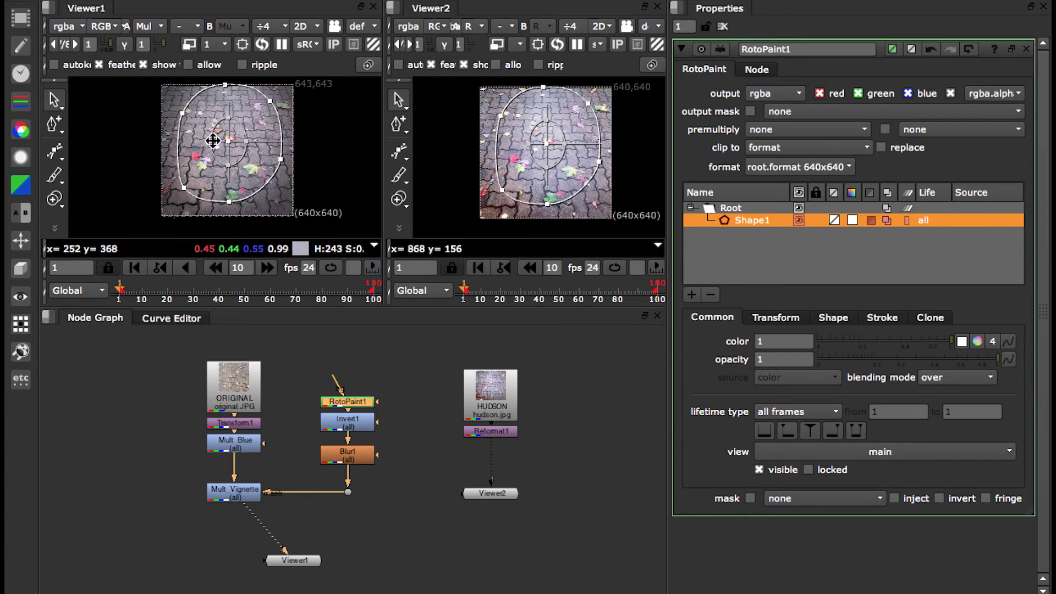
pyautogui.moveTo(211, 142); pyautogui.dragTo(209, 141)
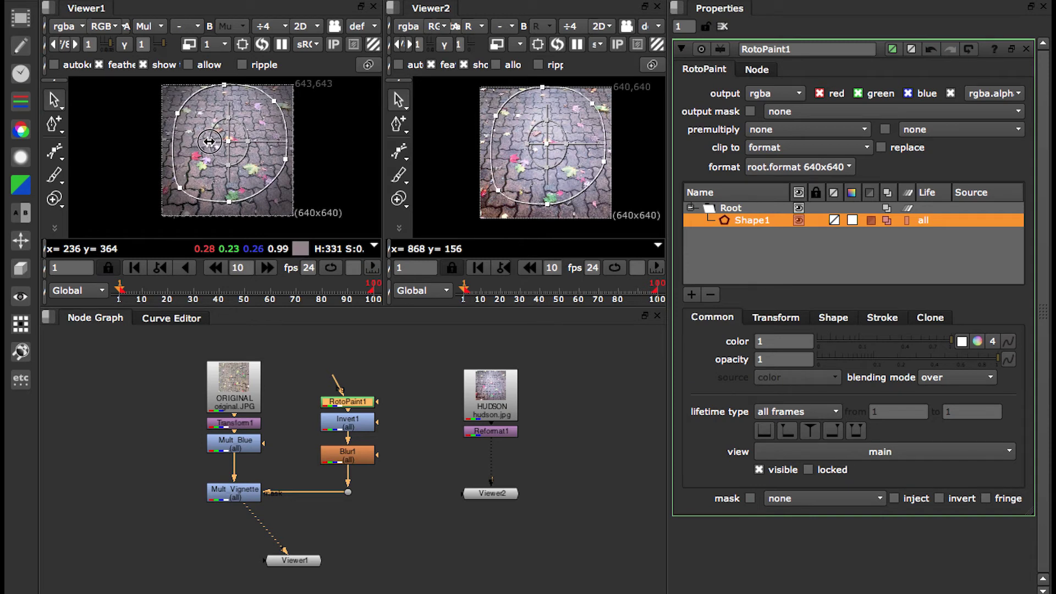
pyautogui.click(243, 496)
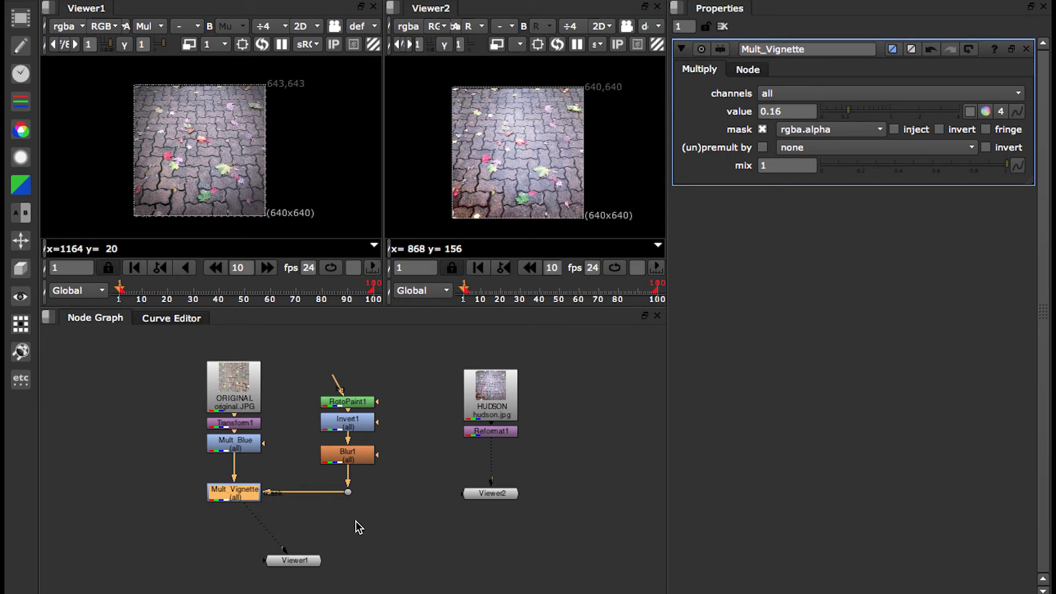
# Step: Move Viewer1 lower in the graph and select RotoPaint1 and Invert1 together
pyautogui.moveTo(306, 533)
pyautogui.mouseDown()
pyautogui.moveTo(348, 499)
pyautogui.moveTo(326, 574)
pyautogui.mouseUp()
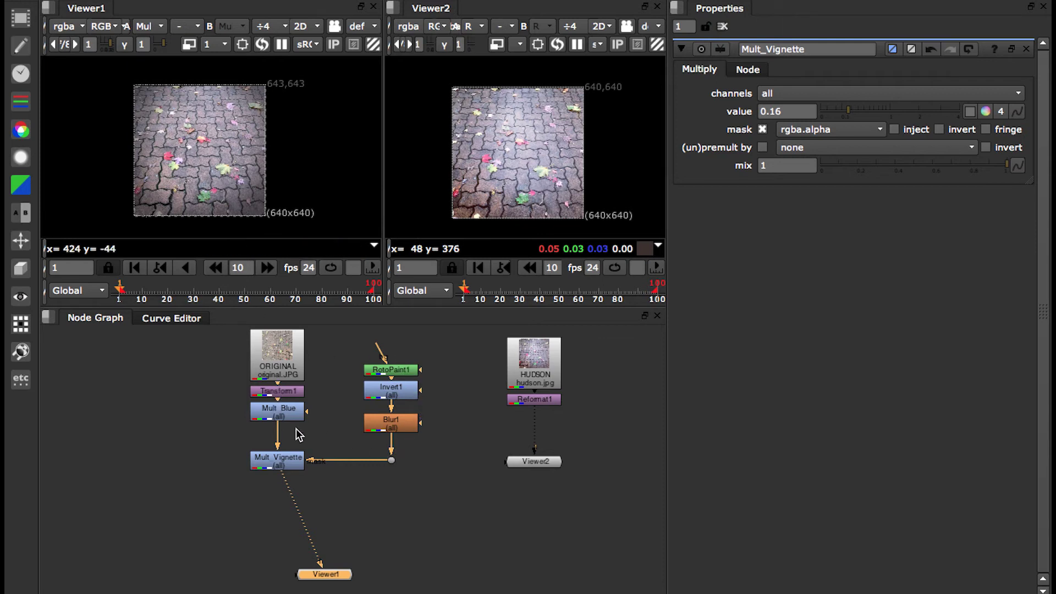
pyautogui.moveTo(447, 341)
pyautogui.mouseDown()
pyautogui.moveTo(337, 403)
pyautogui.moveTo(352, 384)
pyautogui.mouseUp()
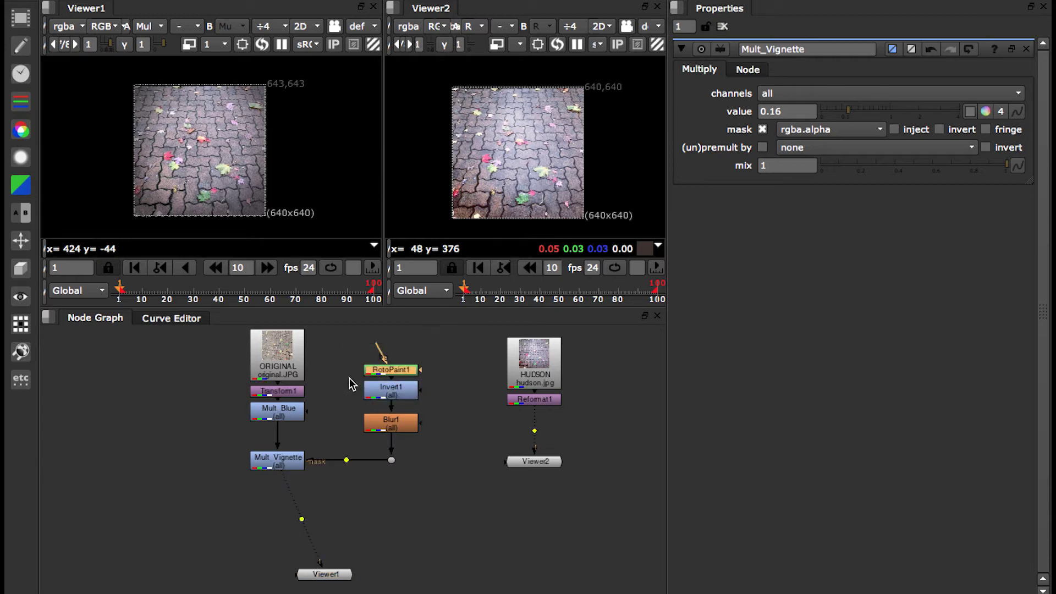
# Step: Create a RotoPaint2 node with a Blur2 node beneath it and align them
pyautogui.click(130, 420)
pyautogui.hotkey('ctrl', 'v')
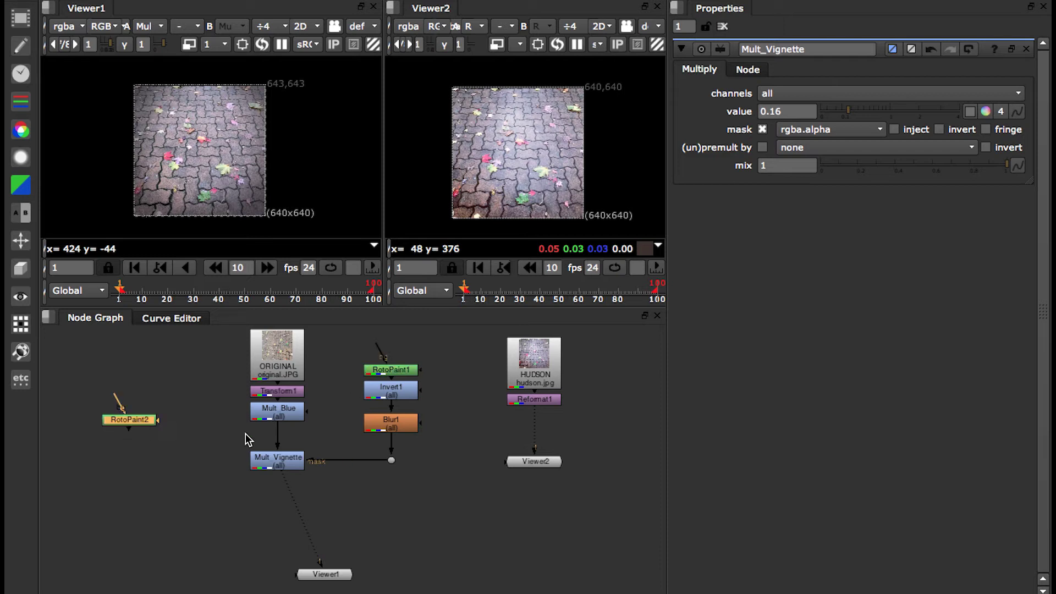
pyautogui.moveTo(445, 418); pyautogui.dragTo(325, 463)
pyautogui.click(132, 464)
pyautogui.press('b')
pyautogui.moveTo(129, 479); pyautogui.dragTo(120, 474)
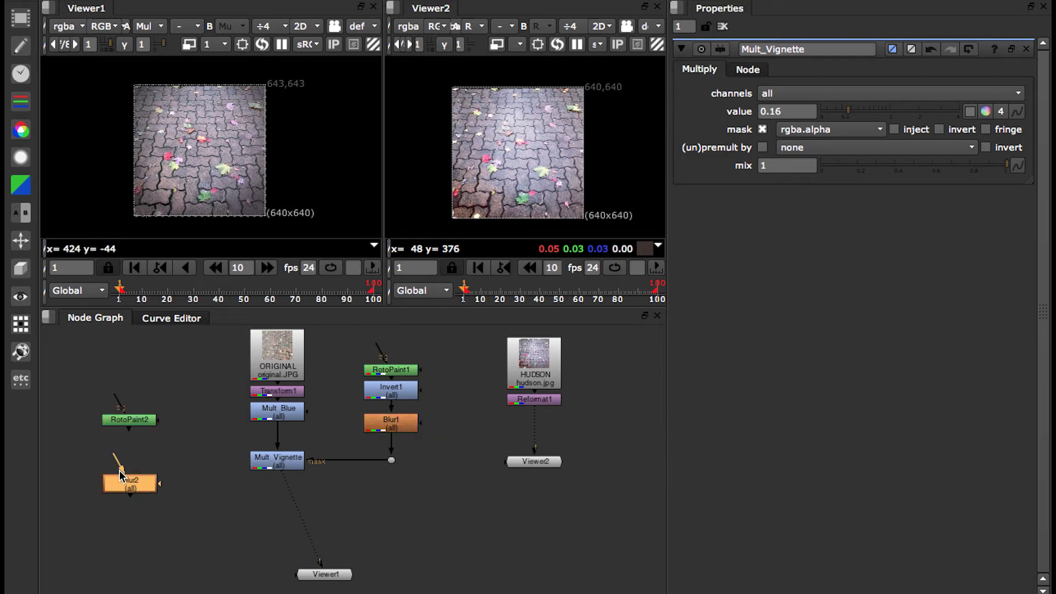
pyautogui.moveTo(118, 420); pyautogui.dragTo(119, 448)
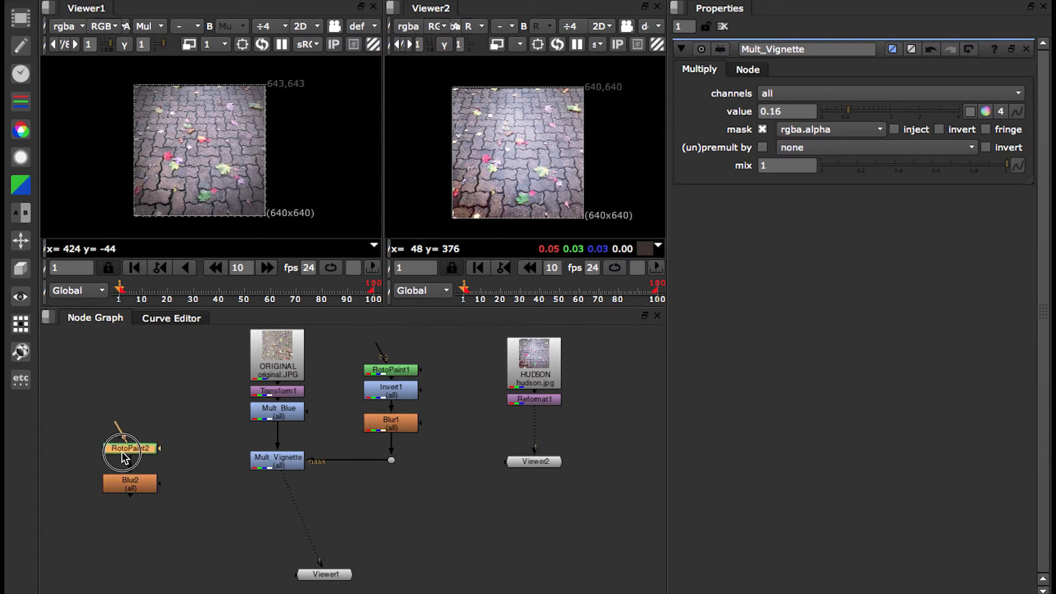
pyautogui.moveTo(185, 424); pyautogui.dragTo(110, 484)
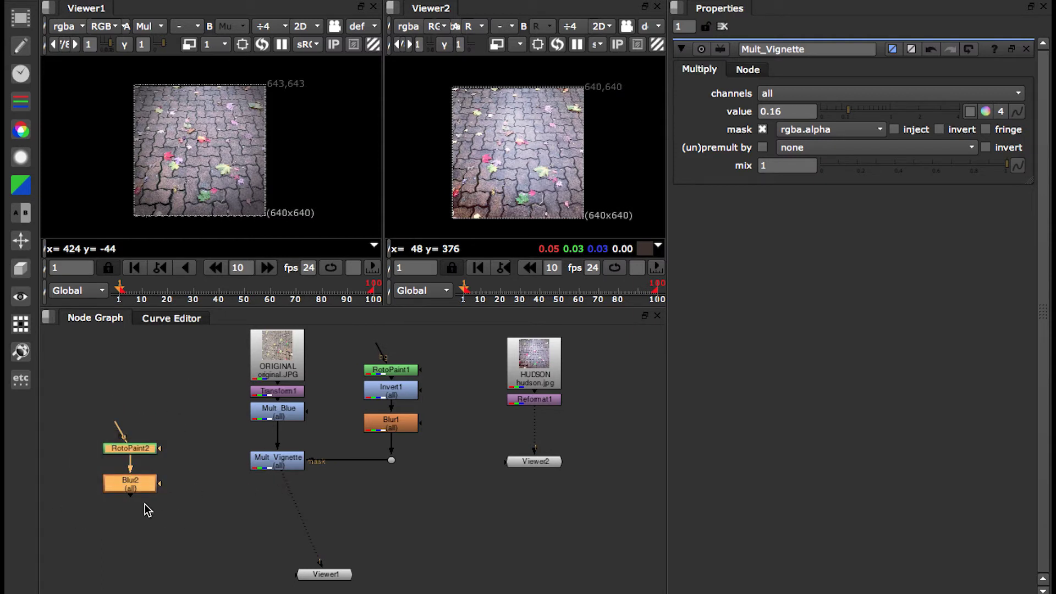
pyautogui.click(207, 532)
# Step: Add an 'In' merge combining Mult_Vignette and Blur2, and show it in Viewer1
pyautogui.press('Tab')
pyautogui.write('in')
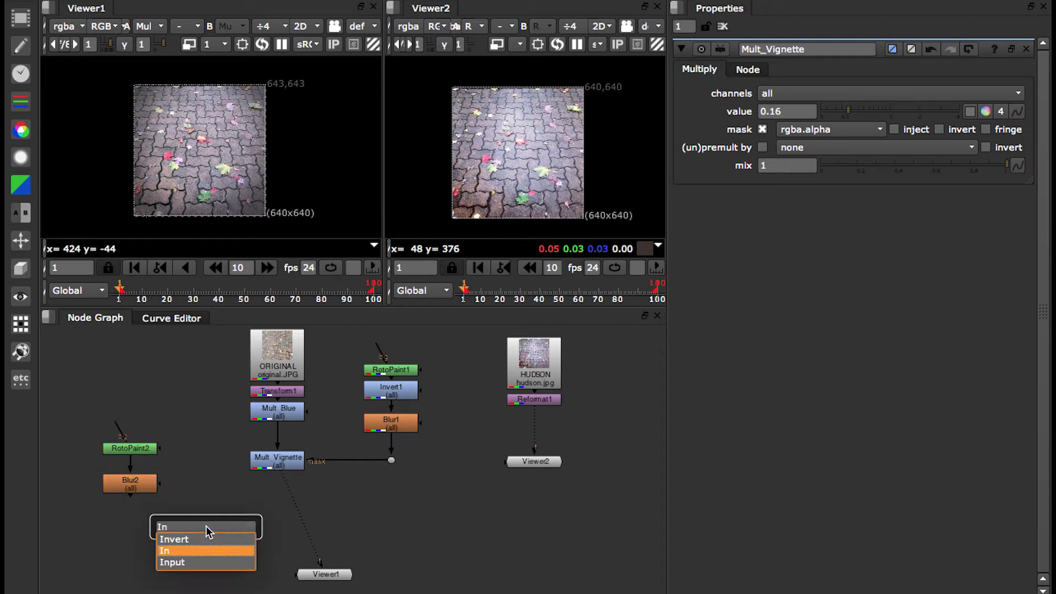
pyautogui.press('Return')
pyautogui.moveTo(217, 528); pyautogui.dragTo(275, 463)
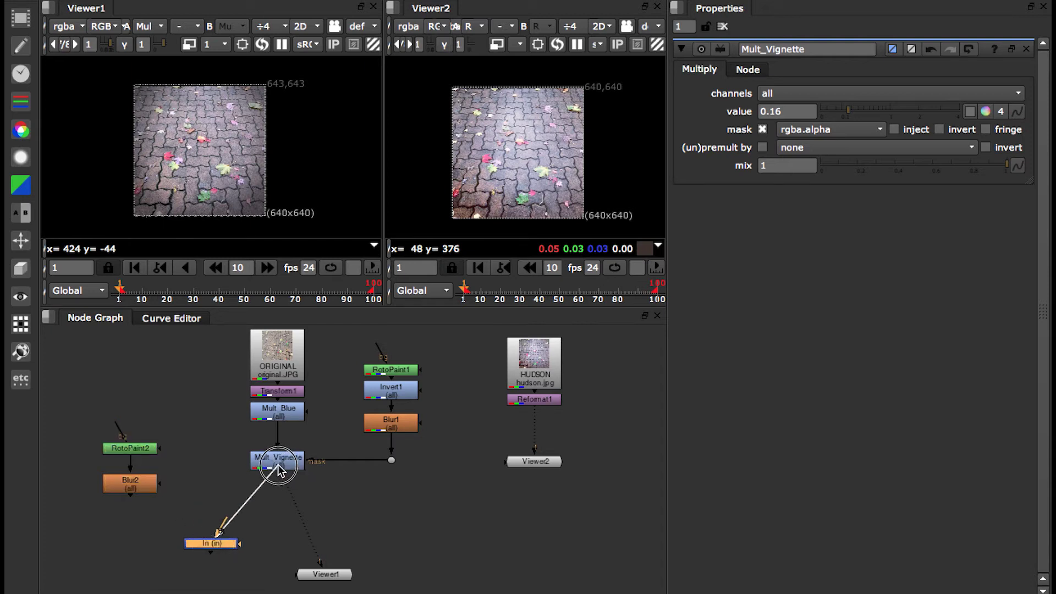
pyautogui.moveTo(222, 544)
pyautogui.mouseDown()
pyautogui.moveTo(233, 552)
pyautogui.moveTo(132, 491)
pyautogui.mouseUp()
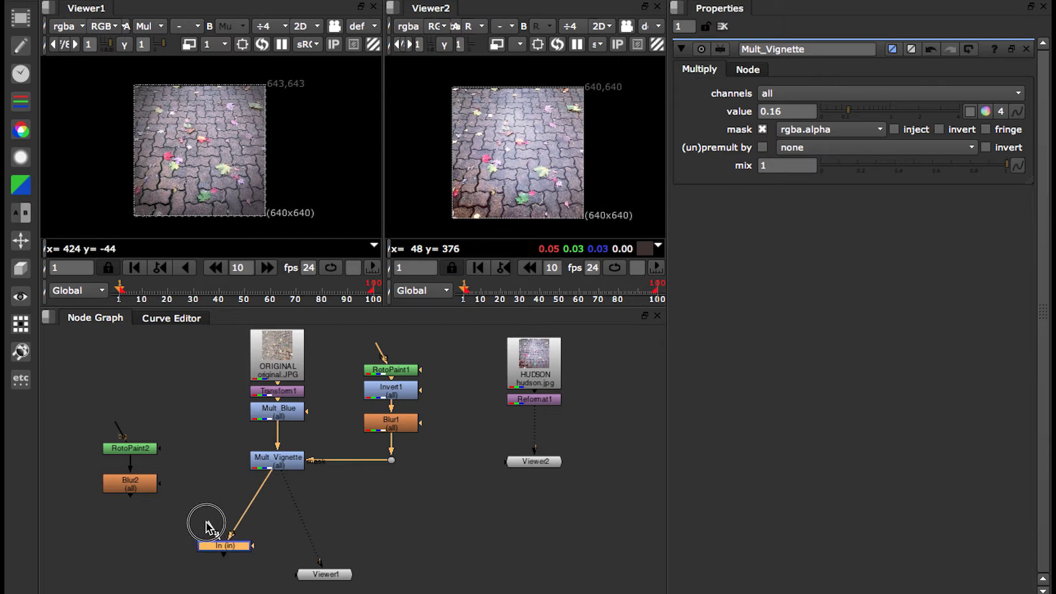
pyautogui.moveTo(237, 550); pyautogui.dragTo(196, 534)
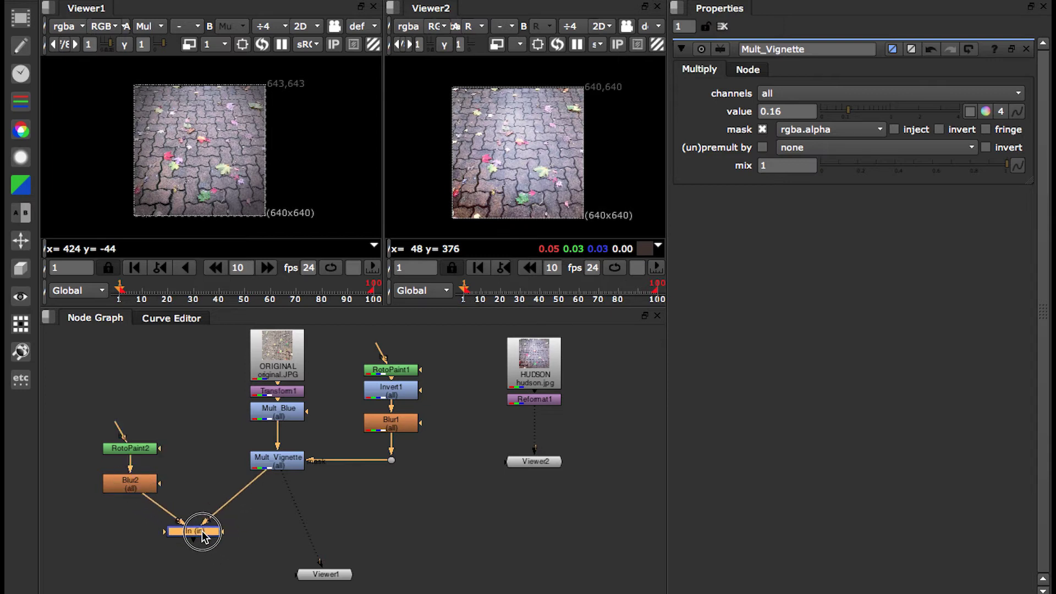
pyautogui.press('1')
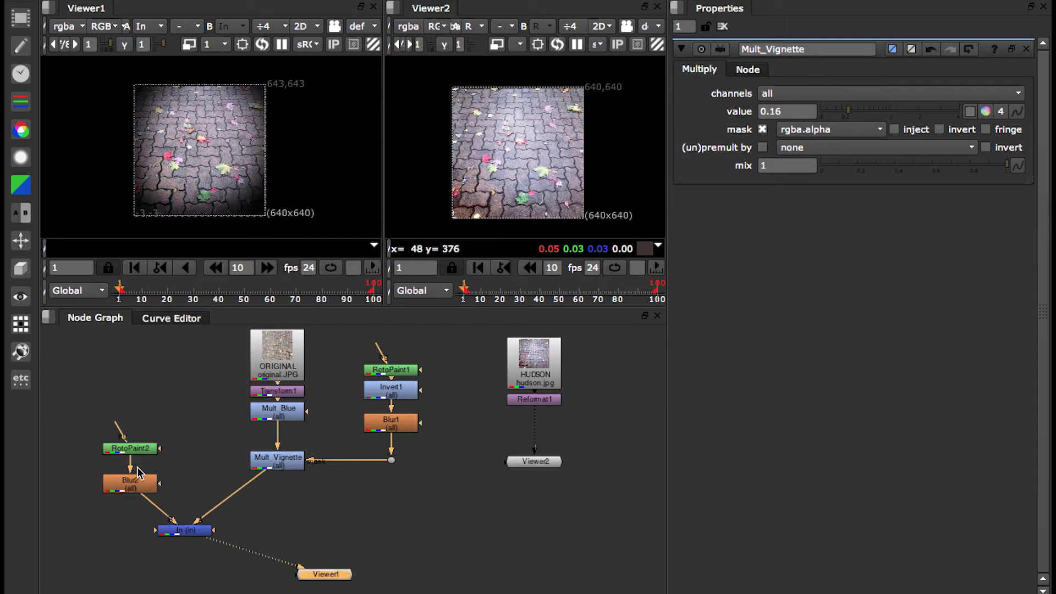
pyautogui.click(138, 449)
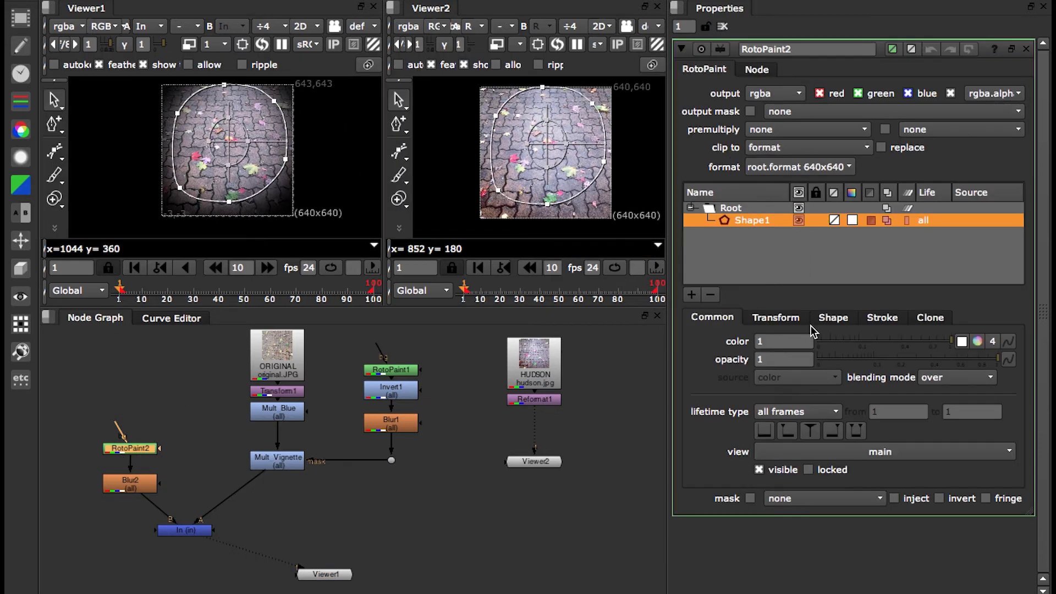
# Step: Scale RotoPaint2's Shape1 to 0.64 and stretch its height to 1.344
pyautogui.click(788, 318)
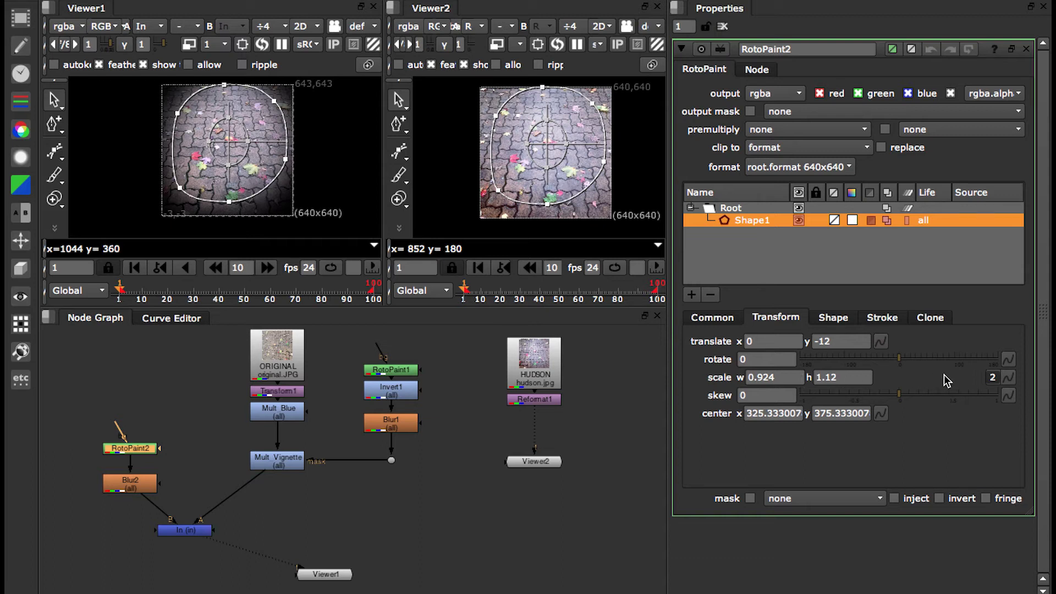
pyautogui.click(994, 377)
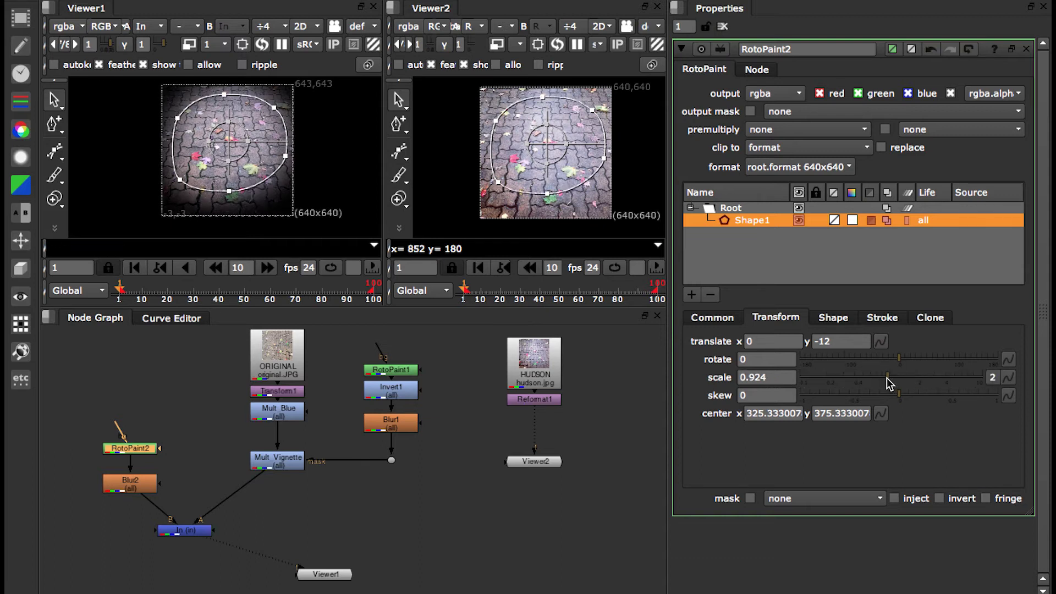
pyautogui.moveTo(888, 378); pyautogui.dragTo(873, 378)
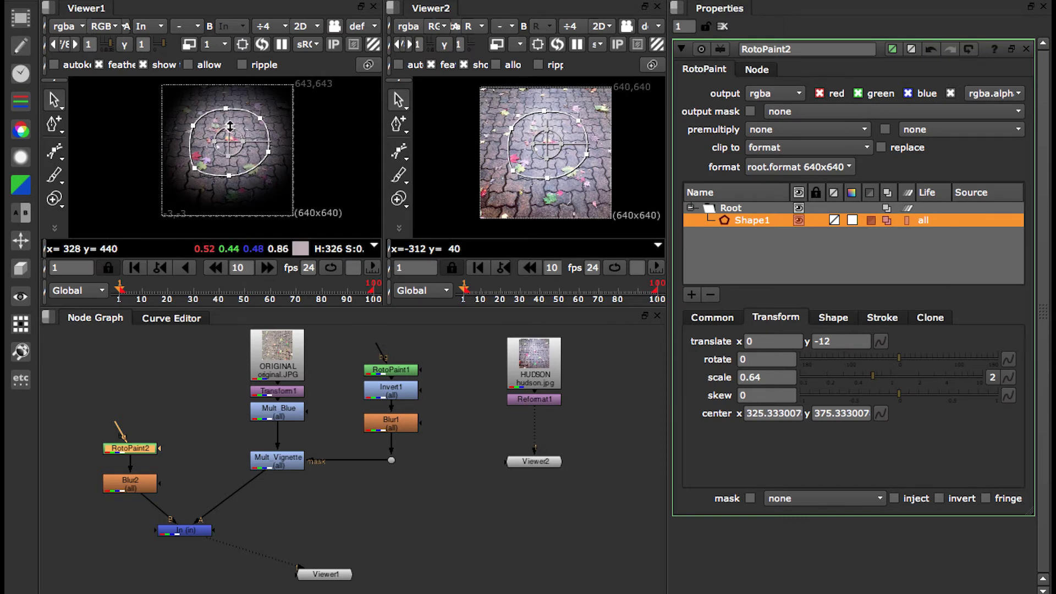
pyautogui.moveTo(230, 126); pyautogui.dragTo(229, 111)
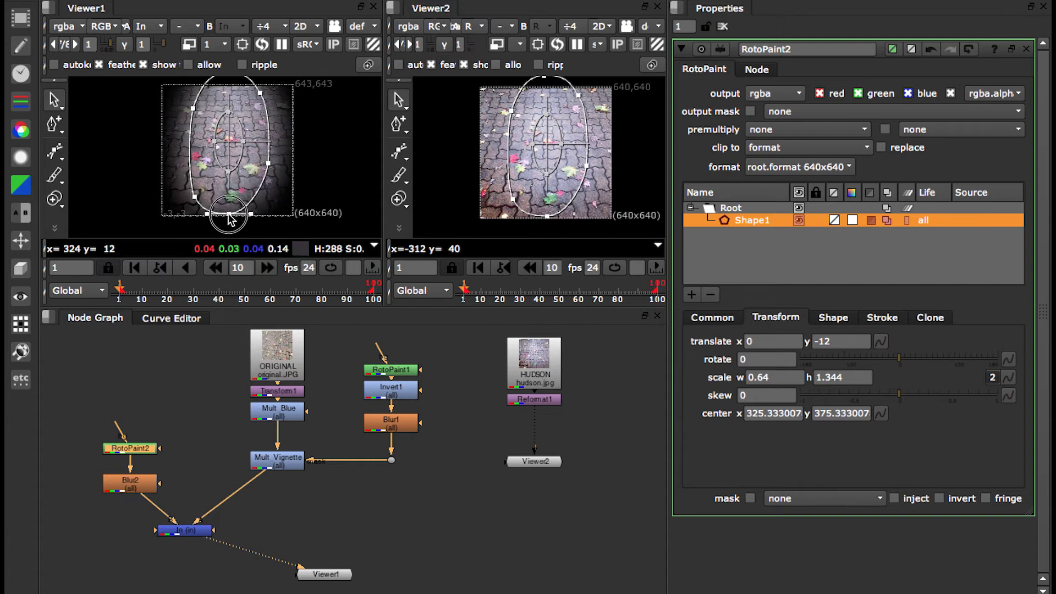
# Step: Reshape the oval's lower points, then reposition the In node and Viewer1
pyautogui.moveTo(229, 214); pyautogui.dragTo(231, 199)
pyautogui.hotkey('ctrl', 'z')
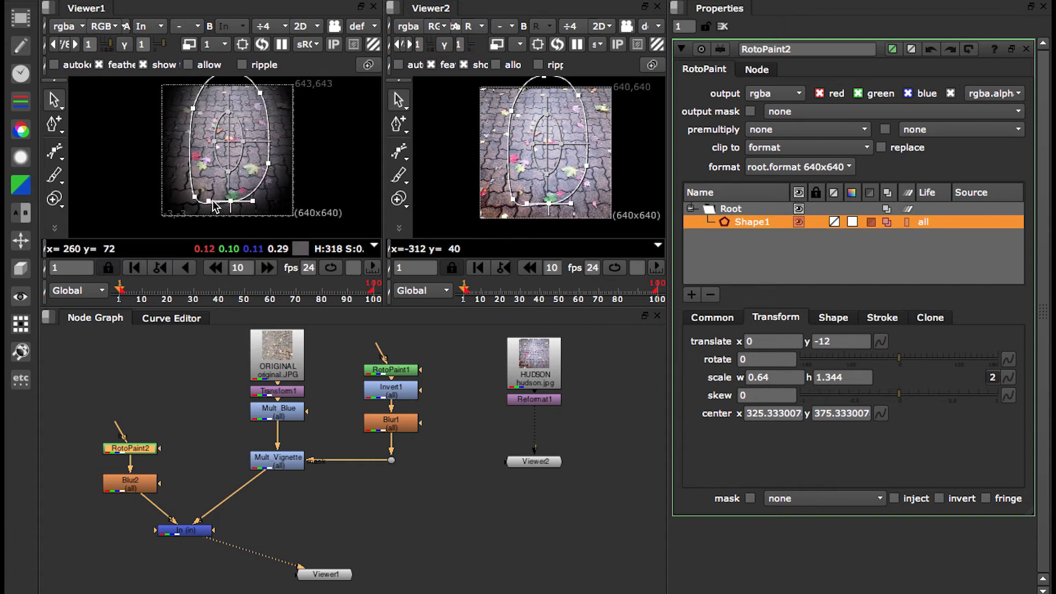
pyautogui.moveTo(169, 177); pyautogui.dragTo(259, 219)
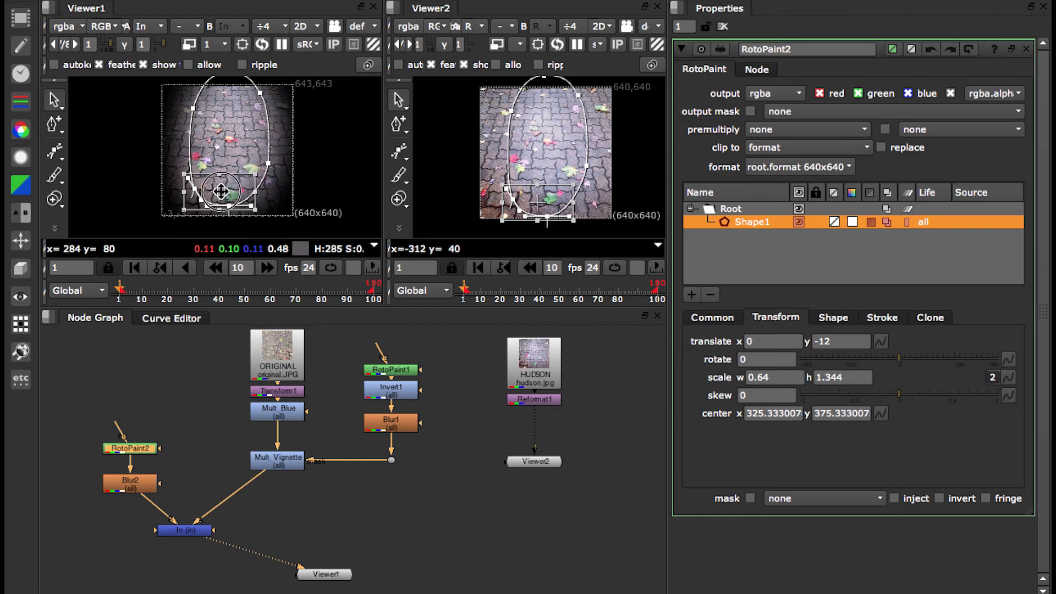
pyautogui.moveTo(222, 183); pyautogui.dragTo(256, 164)
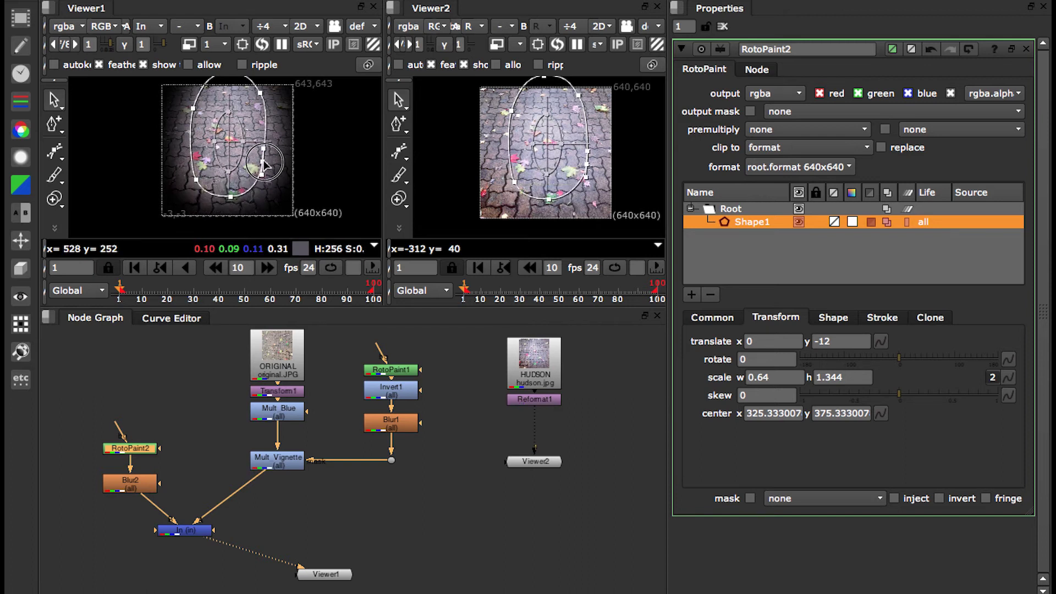
pyautogui.hotkey('ctrl', 'z')
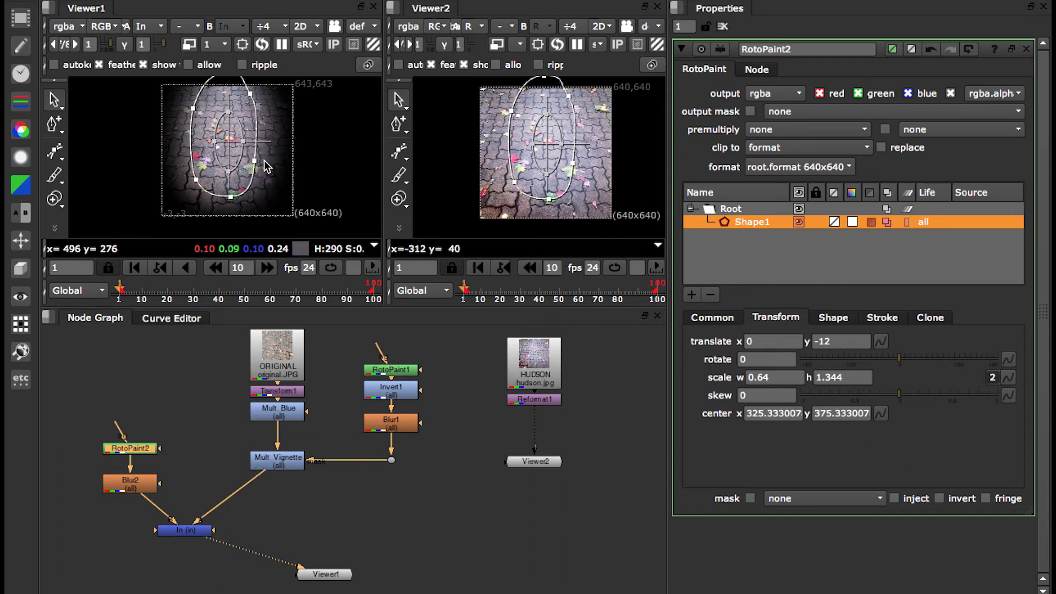
pyautogui.hotkey('ctrl', 'shift', 'z')
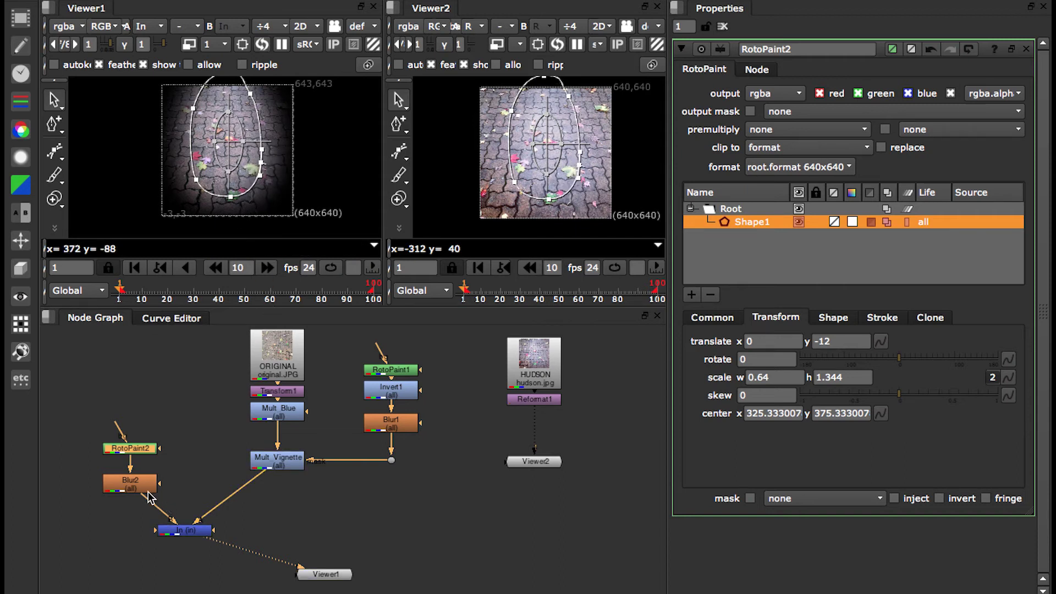
pyautogui.moveTo(177, 530); pyautogui.dragTo(142, 518)
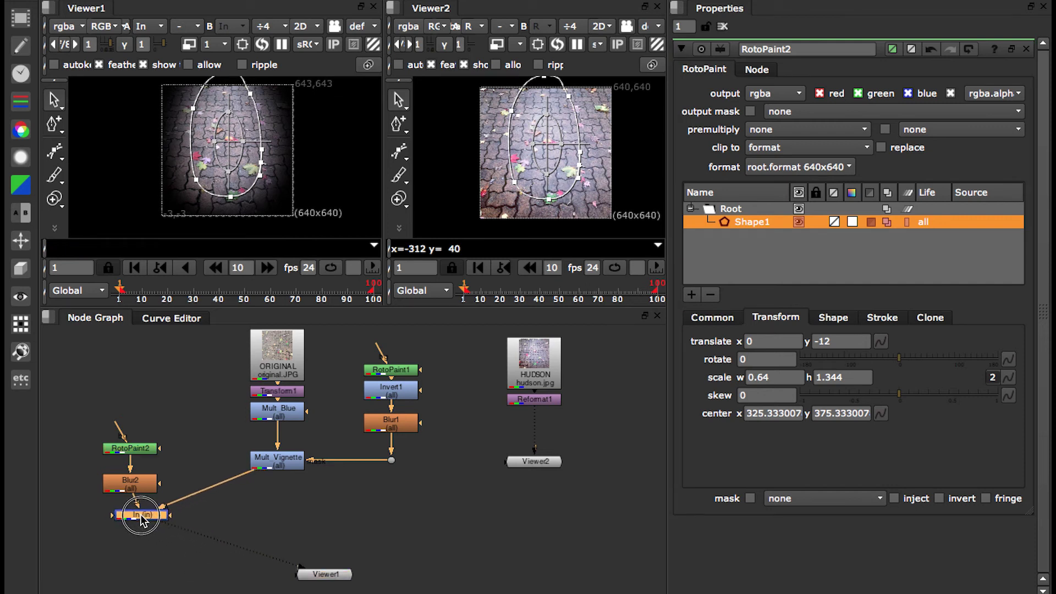
pyautogui.moveTo(329, 575); pyautogui.dragTo(202, 592)
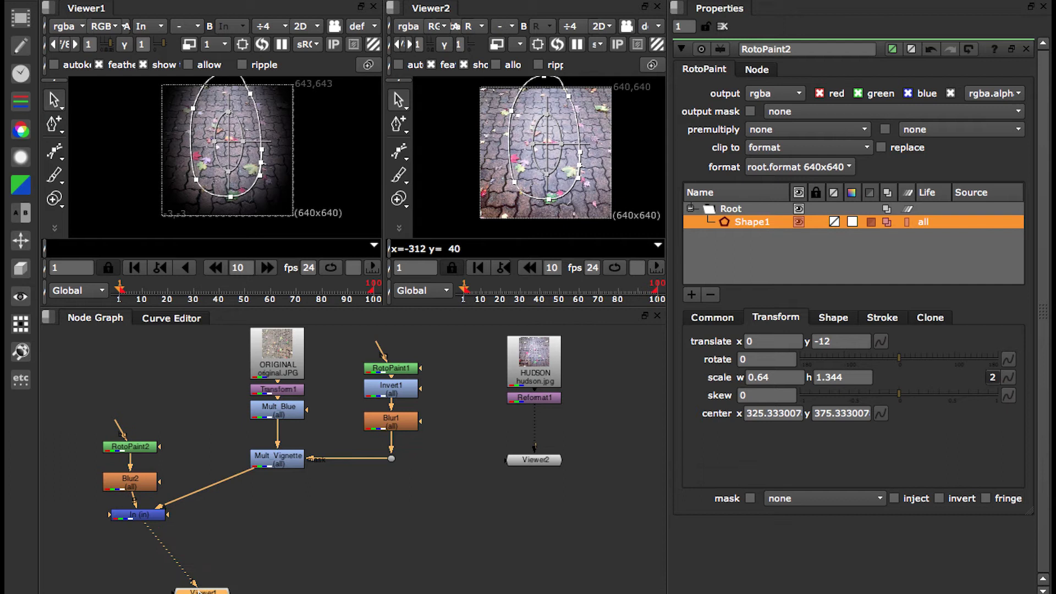
# Step: Screen-merge the In result with Mult_Vignette as a Scrn node feeding Viewer1
pyautogui.click(149, 518)
pyautogui.keyDown('shift'); pyautogui.click(278, 460); pyautogui.keyUp('shift')
pyautogui.press('Tab')
pyautogui.write('sc')
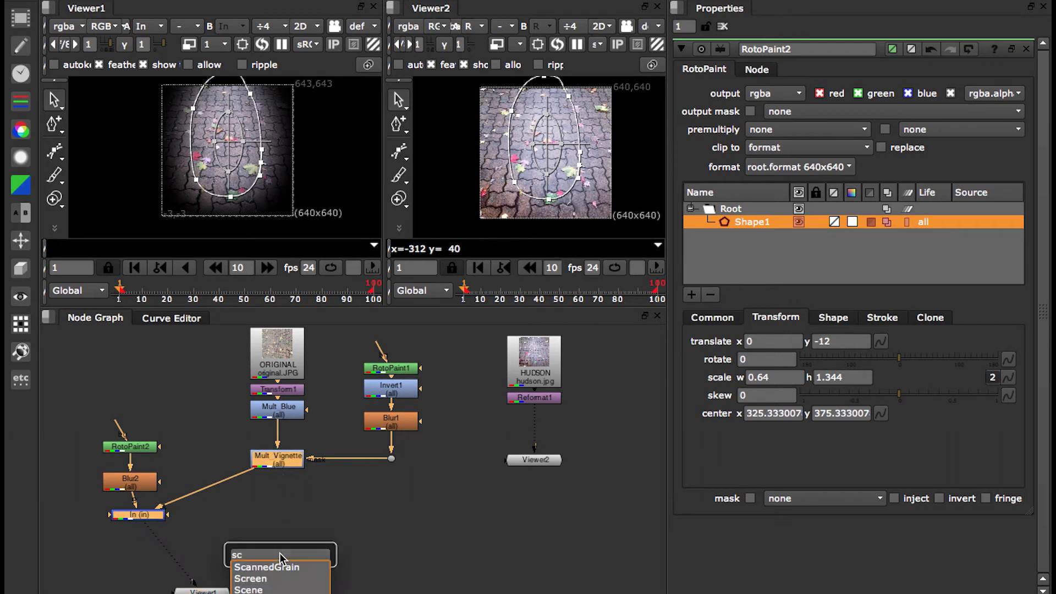
pyautogui.write('reen')
pyautogui.press('Return')
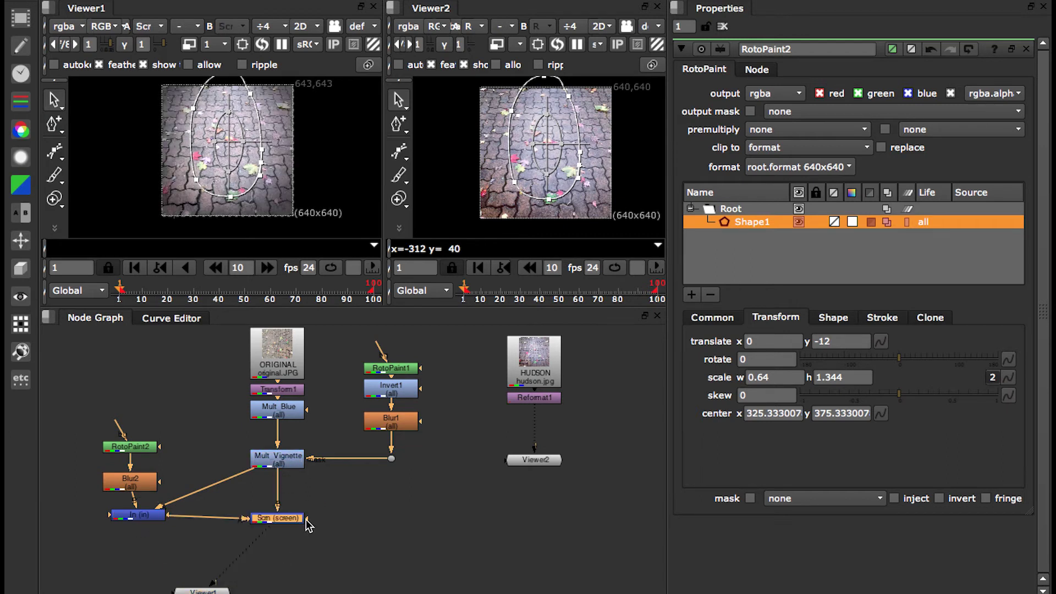
pyautogui.moveTo(281, 520); pyautogui.dragTo(264, 564)
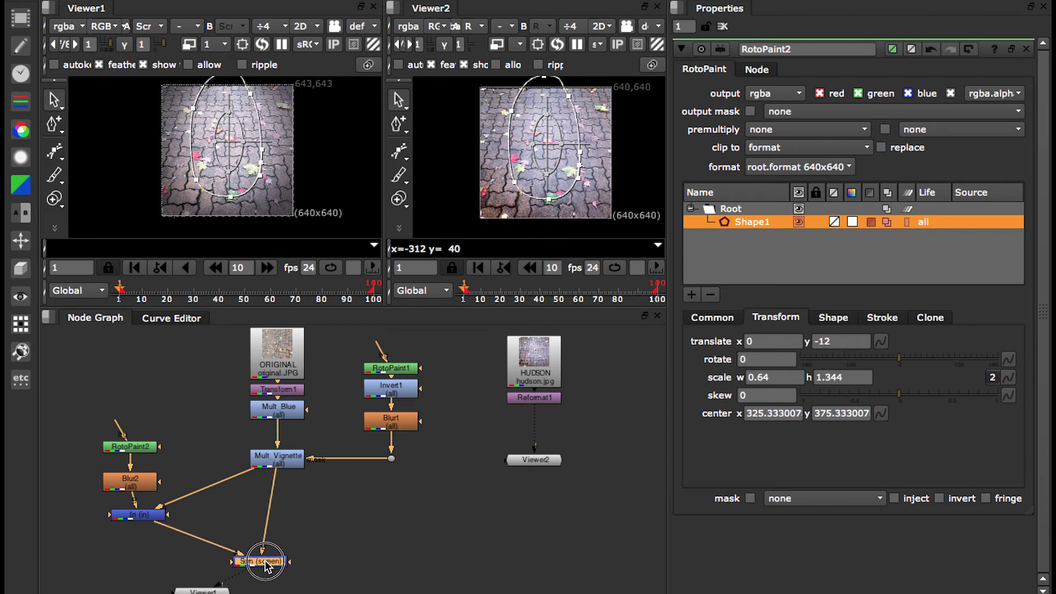
pyautogui.moveTo(203, 591); pyautogui.dragTo(261, 585)
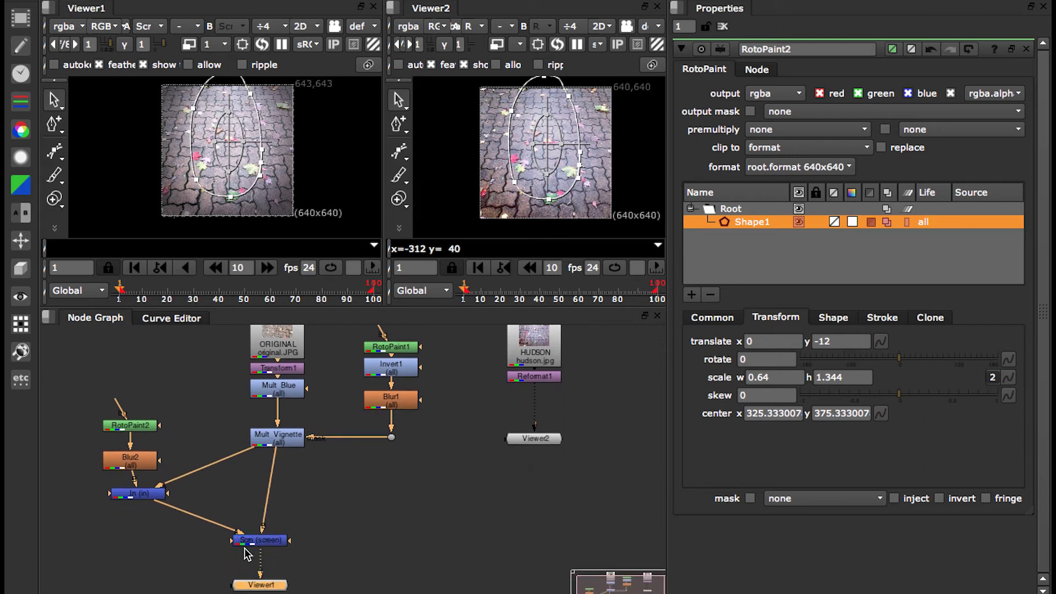
pyautogui.moveTo(250, 541); pyautogui.dragTo(251, 547)
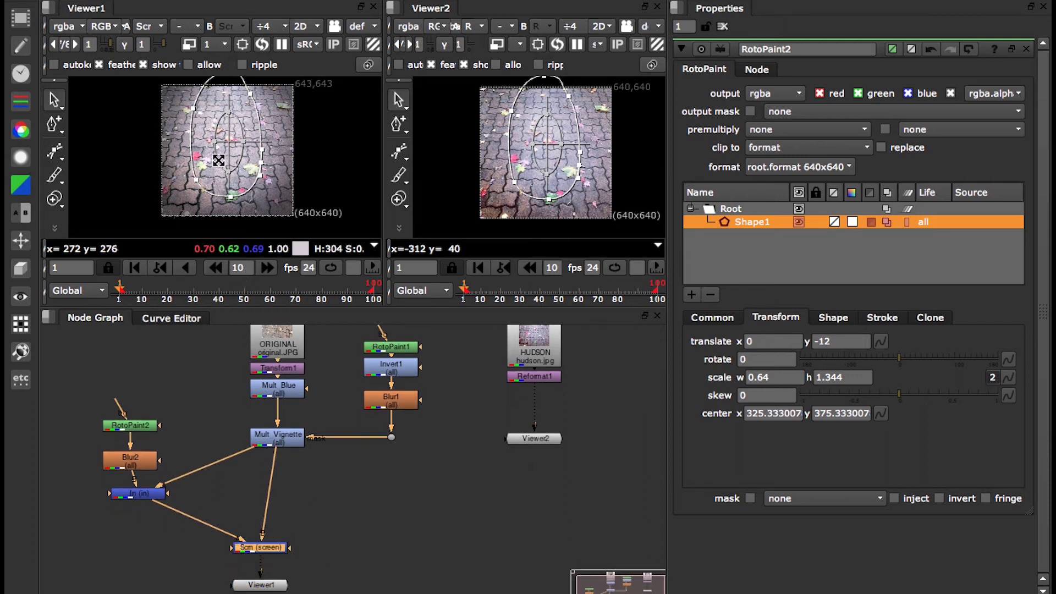
pyautogui.doubleClick(262, 553)
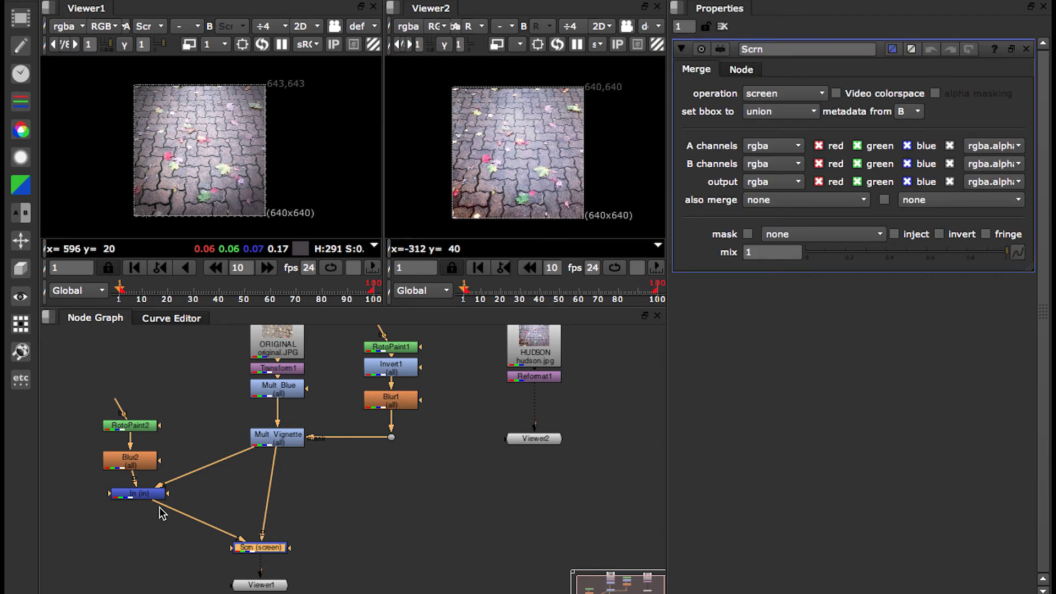
# Step: Make the RotoPaint2 oval narrower horizontally in the viewer
pyautogui.click(134, 434)
pyautogui.hotkey('ctrl', 'z')
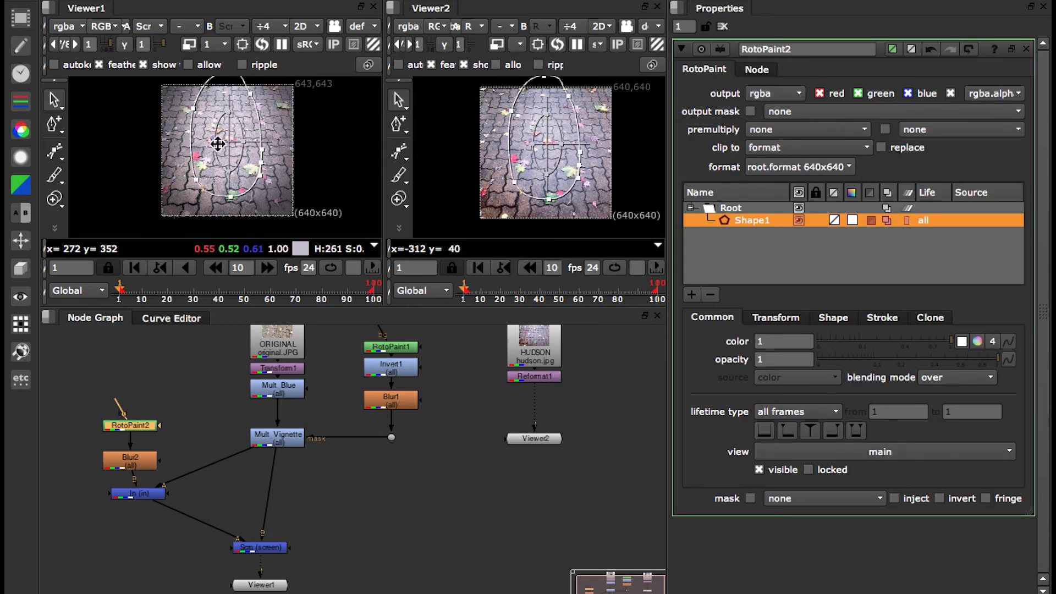
pyautogui.moveTo(214, 143); pyautogui.dragTo(219, 143)
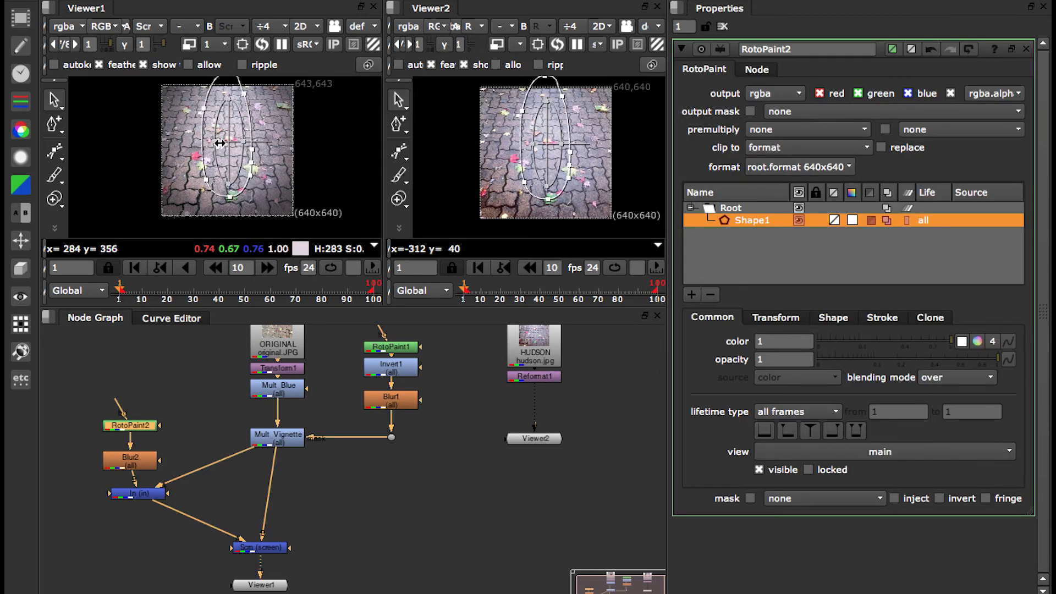
pyautogui.click(151, 467)
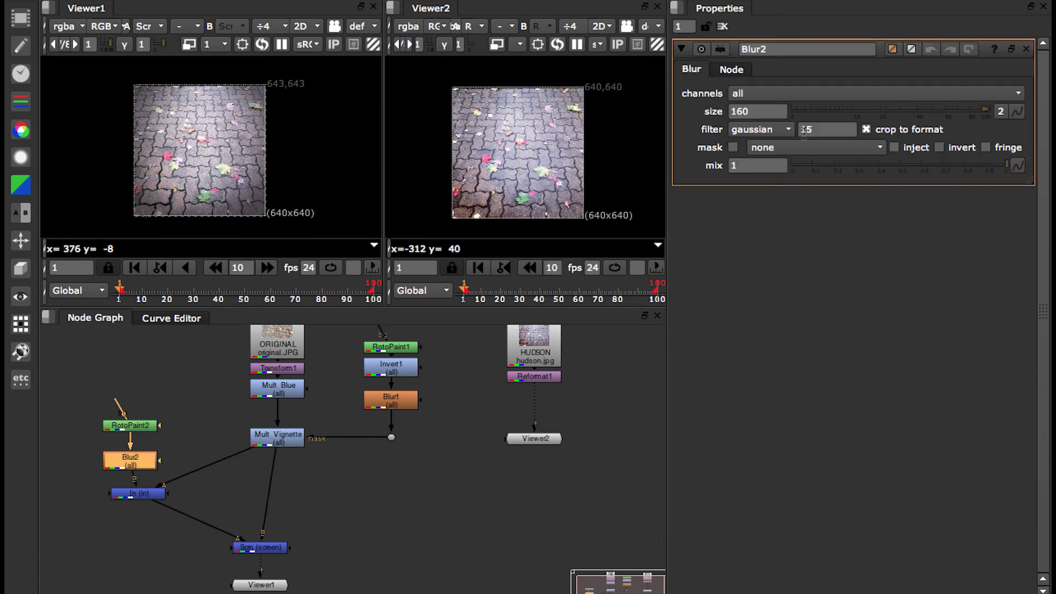
# Step: Bring Blur2's size down from 160 to 100 using the size field and slider
pyautogui.doubleClick(758, 112)
pyautogui.write('140')
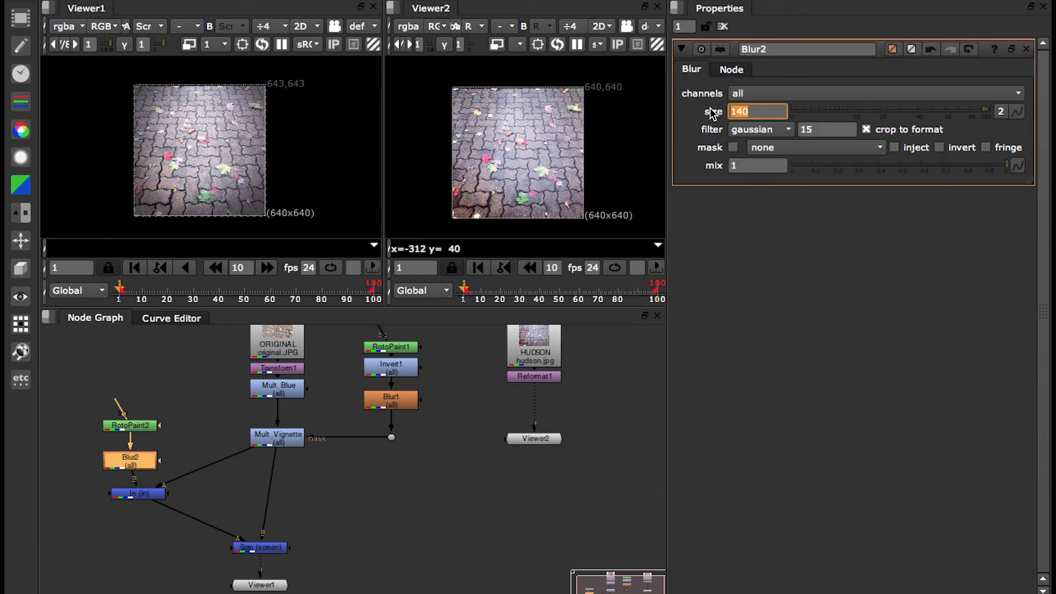
pyautogui.doubleClick(757, 112)
pyautogui.press('Return')
pyautogui.moveTo(985, 113); pyautogui.dragTo(851, 125)
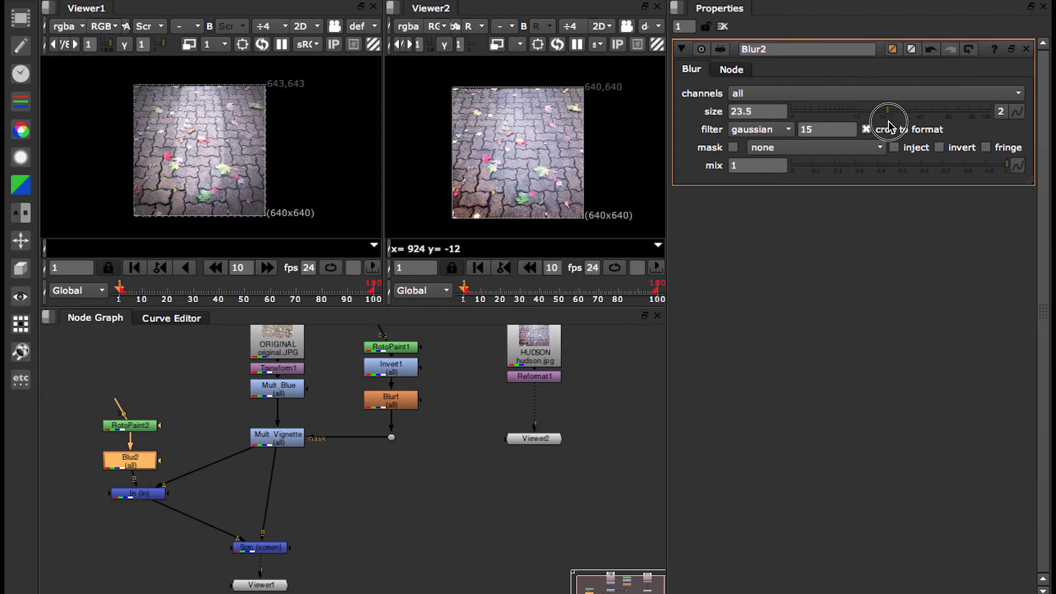
pyautogui.moveTo(852, 125); pyautogui.dragTo(967, 127)
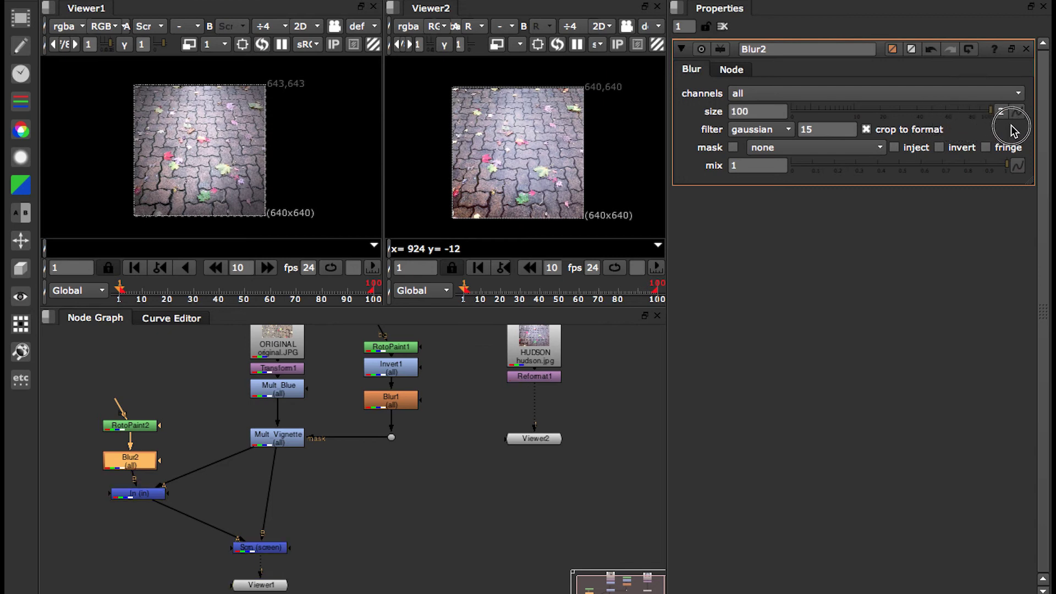
pyautogui.moveTo(966, 127); pyautogui.dragTo(1017, 129)
# Step: Add a Grade node below the In node
pyautogui.moveTo(153, 497); pyautogui.dragTo(145, 520)
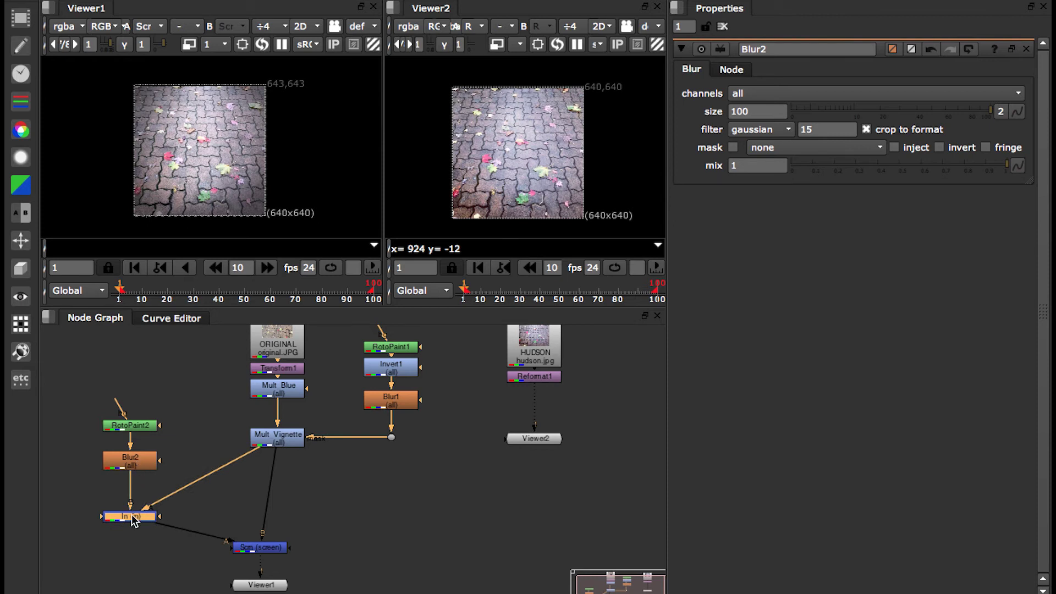
pyautogui.moveTo(133, 516); pyautogui.dragTo(134, 512)
pyautogui.press('Tab')
pyautogui.write('g')
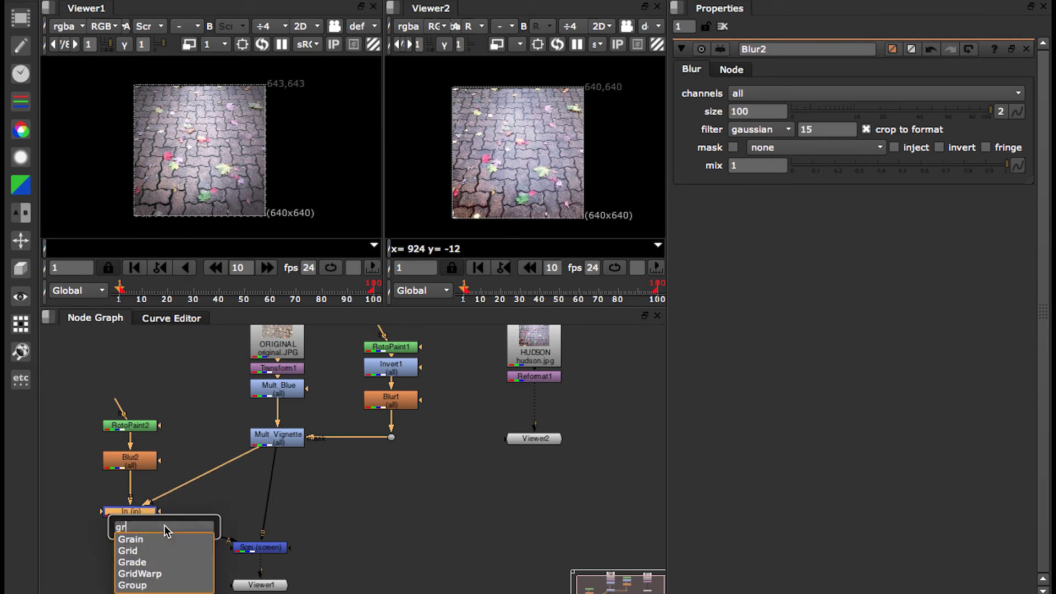
pyautogui.write('rade')
pyautogui.press('Return')
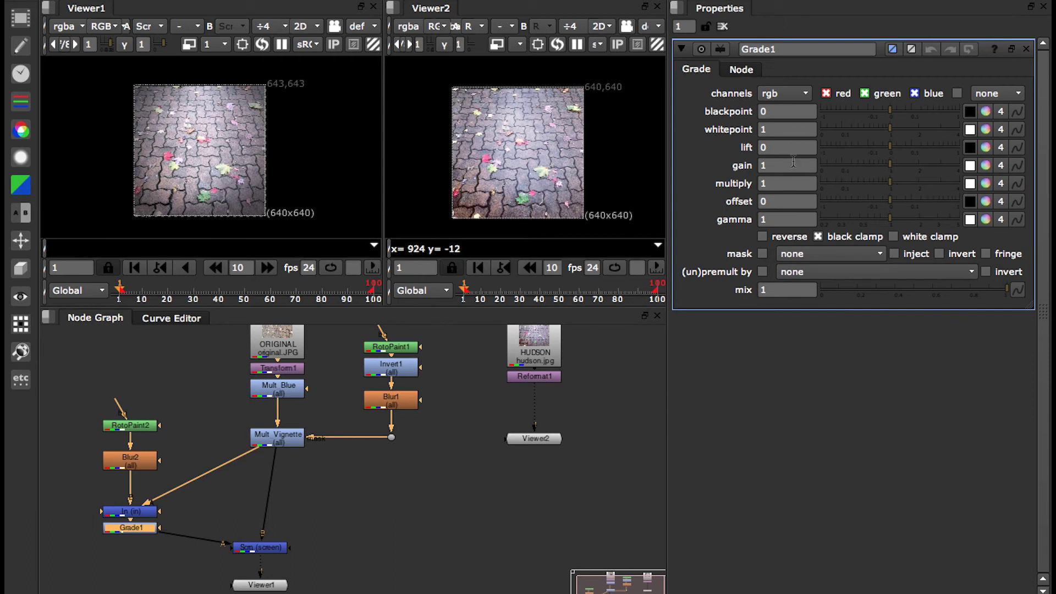
# Step: Split Grade1's gain, setting red, green and alpha to 0.64 and blue to 1
pyautogui.moveTo(890, 164)
pyautogui.mouseDown()
pyautogui.moveTo(862, 167)
pyautogui.moveTo(875, 171)
pyautogui.mouseUp()
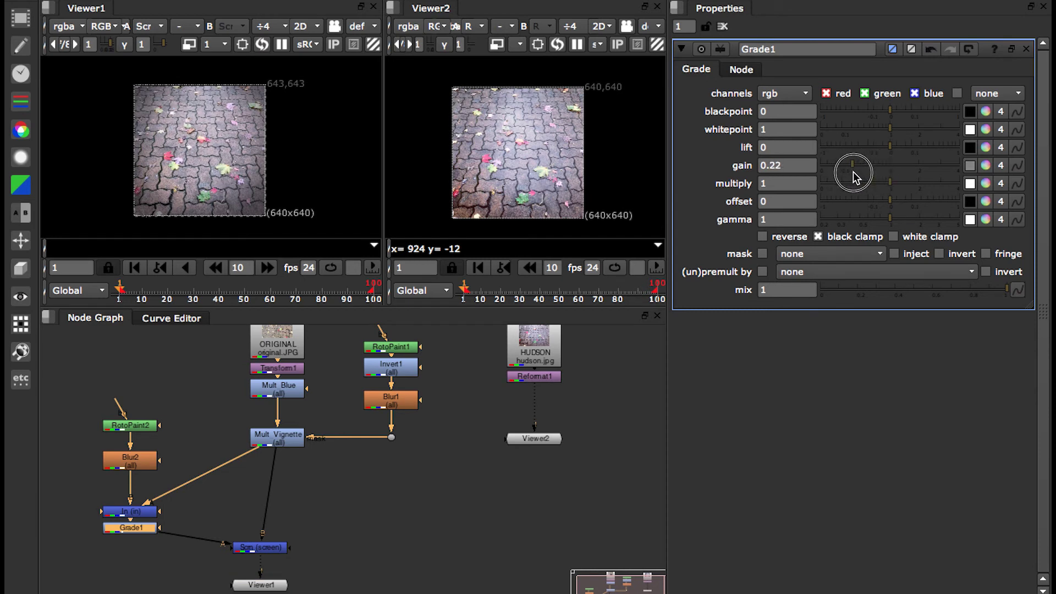
pyautogui.click(995, 166)
pyautogui.click(889, 166)
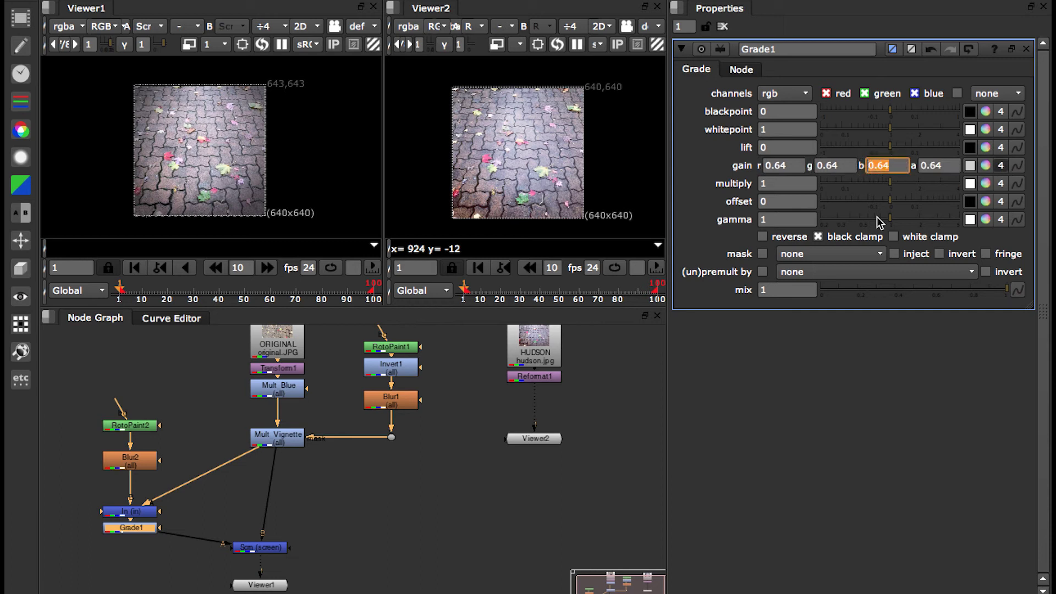
pyautogui.write('0.8')
pyautogui.press('Return')
pyautogui.click(887, 167)
pyautogui.press('BackSpace')
pyautogui.write('1')
pyautogui.press('Return')
pyautogui.write('1')
pyautogui.click(208, 504)
pyautogui.scroll(-3, 198, 484)
# Step: Move the Scrn and Viewer1 nodes down to make room
pyautogui.click(155, 480)
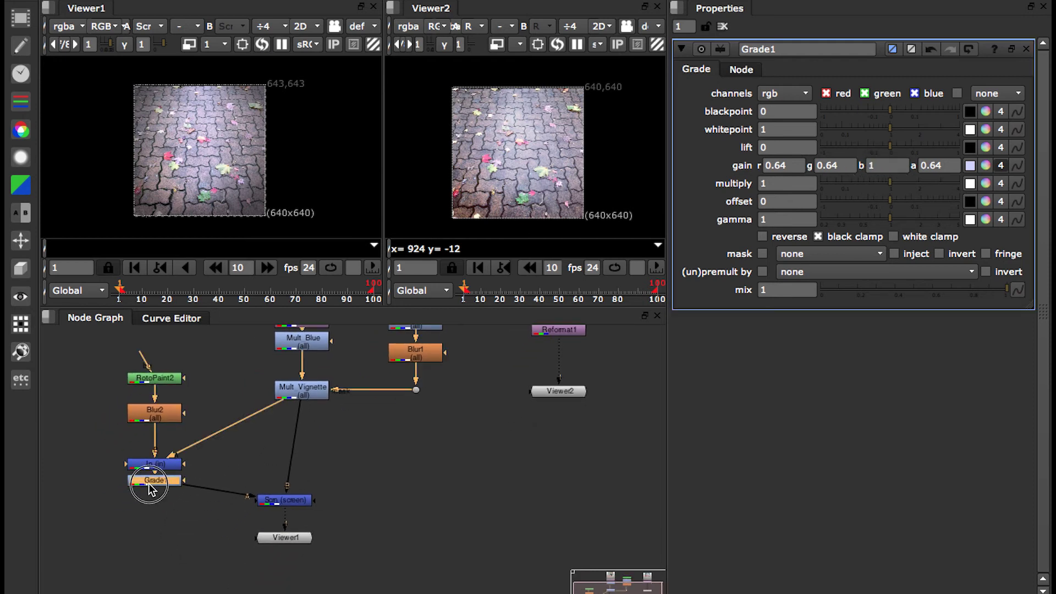
pyautogui.moveTo(330, 487); pyautogui.dragTo(229, 568)
pyautogui.moveTo(285, 505); pyautogui.dragTo(286, 584)
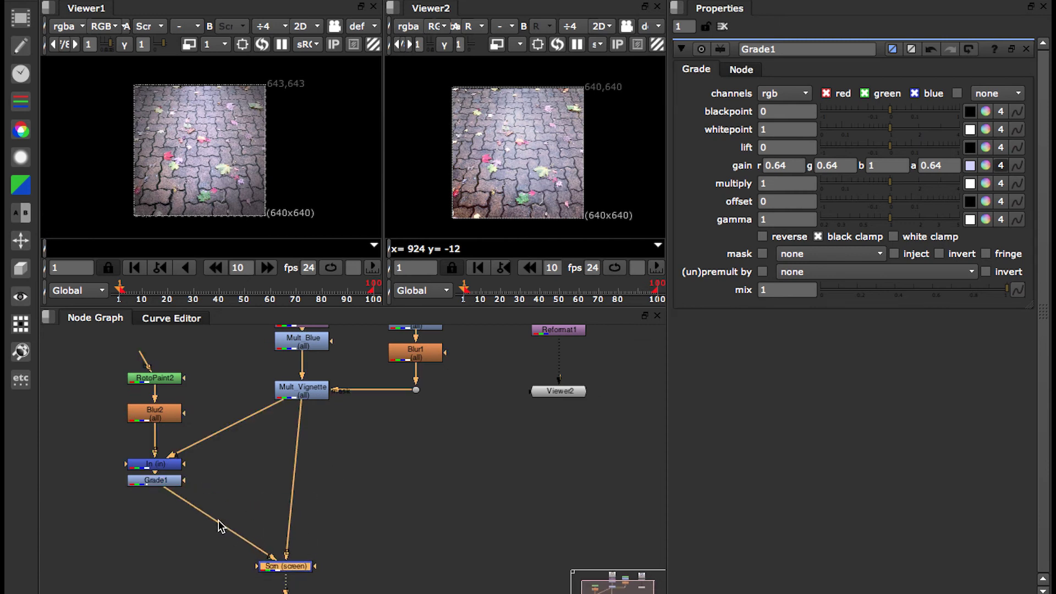
pyautogui.click(219, 523)
# Step: Add a Saturation node under Grade1 with saturation 0.76
pyautogui.click(154, 480)
pyautogui.press('Tab')
pyautogui.write('sat')
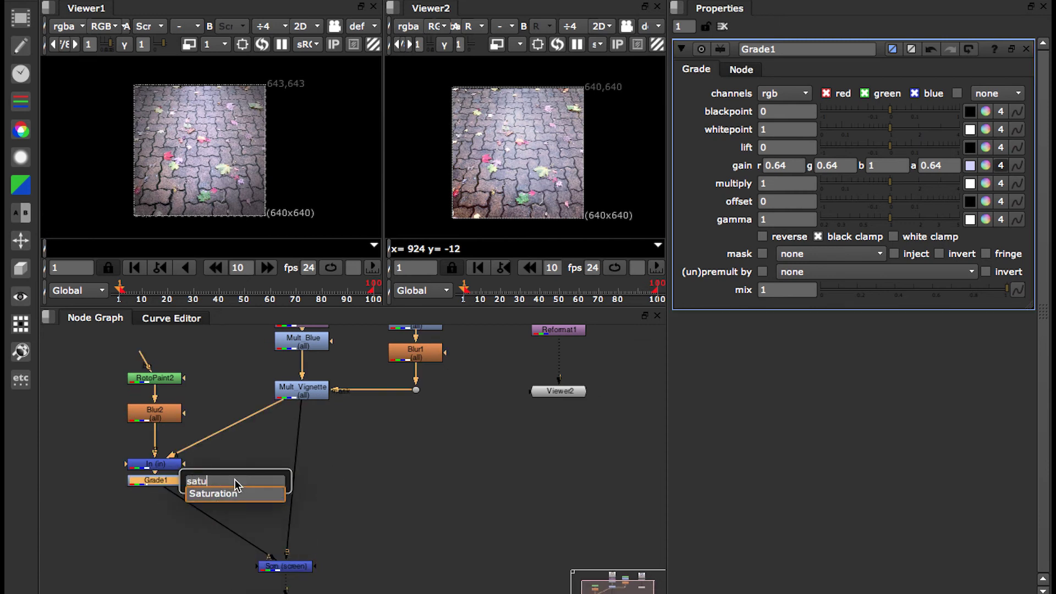
pyautogui.press('Return')
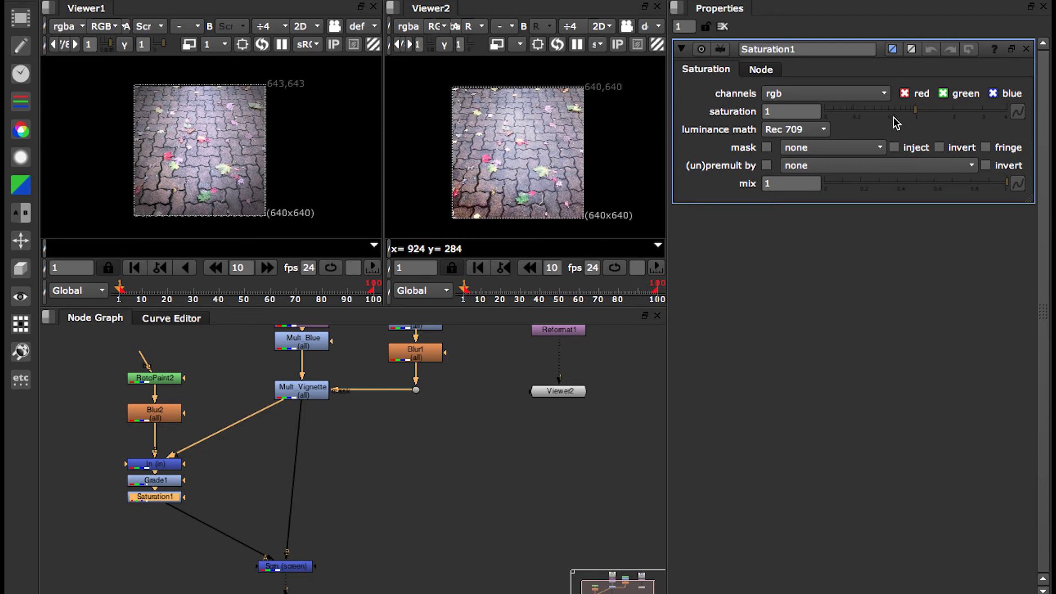
pyautogui.moveTo(914, 110); pyautogui.dragTo(903, 112)
# Step: Add a Blur node after Saturation1 with size 5
pyautogui.press('Tab')
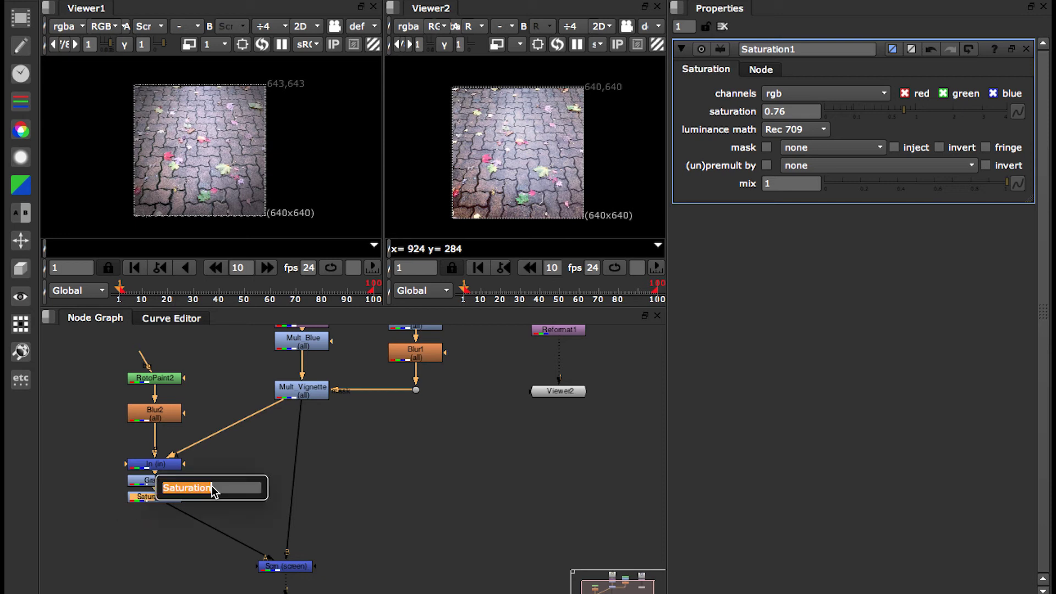
pyautogui.write('blur')
pyautogui.press('Return')
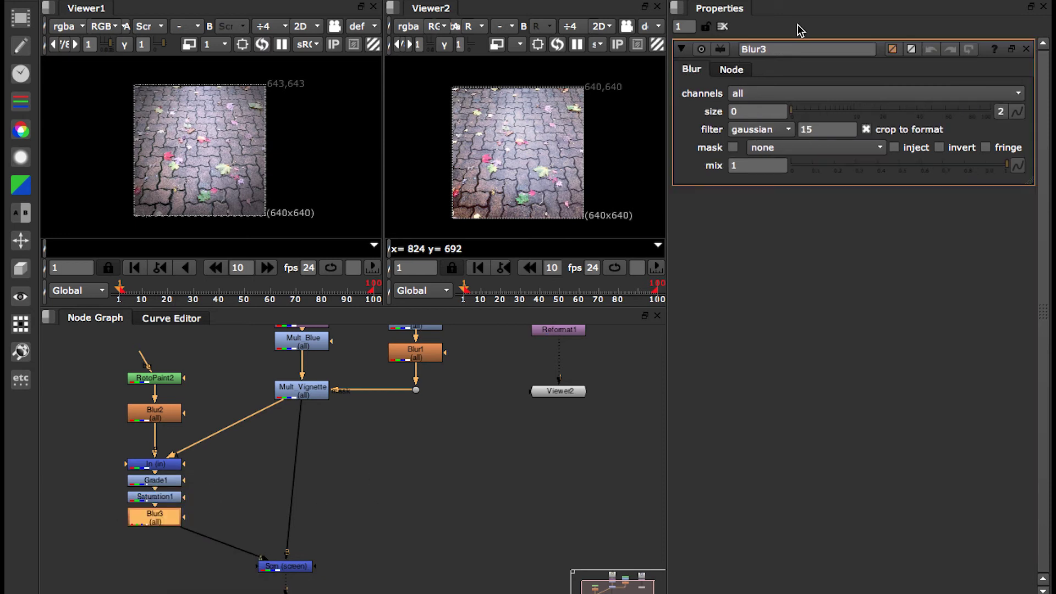
pyautogui.click(708, 116)
pyautogui.write('10')
pyautogui.press('Return')
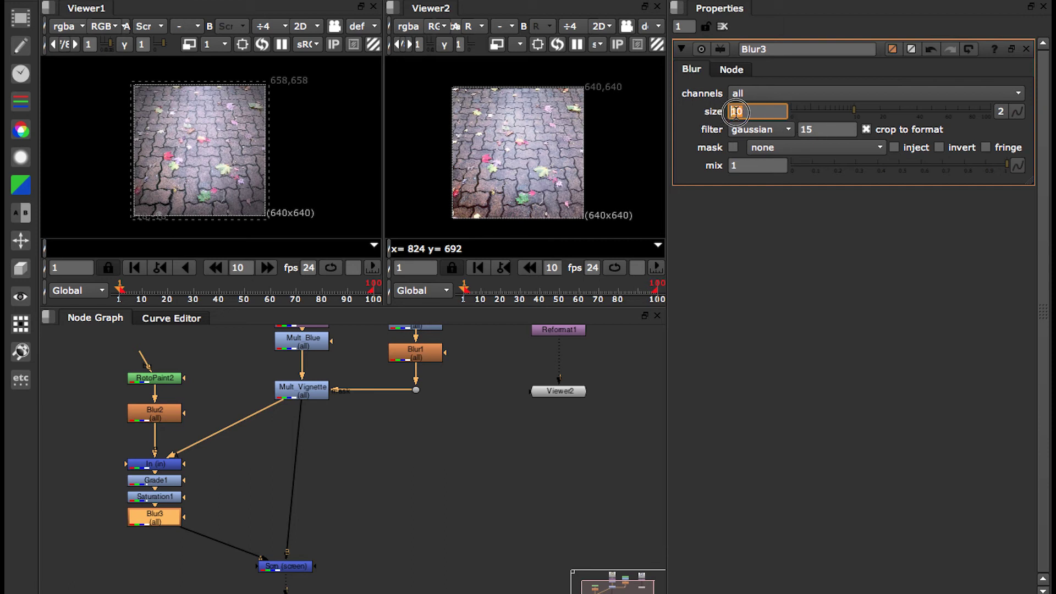
pyautogui.write('5')
pyautogui.press('Return')
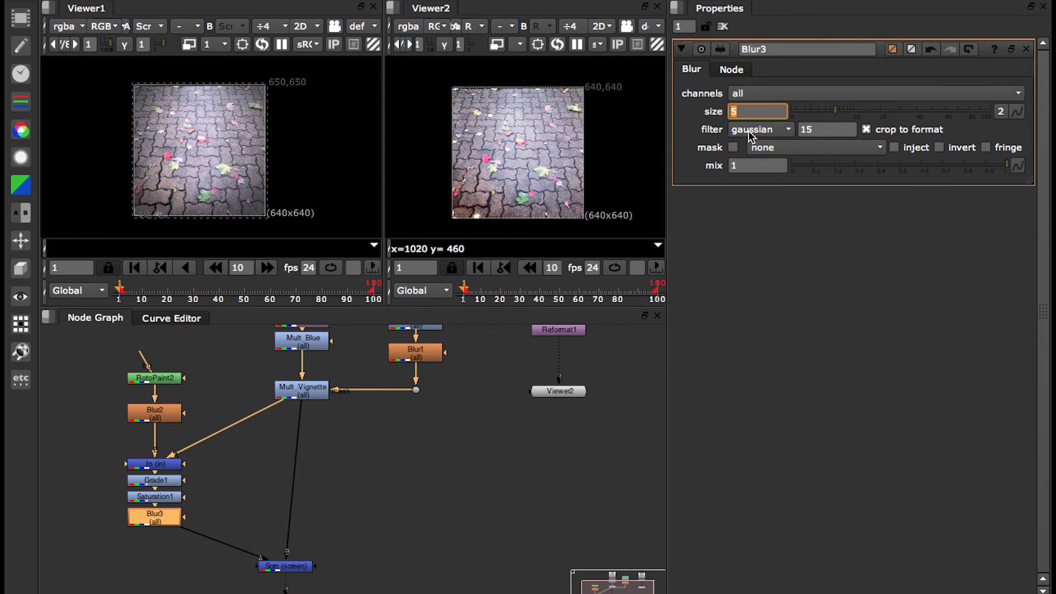
pyautogui.click(157, 516)
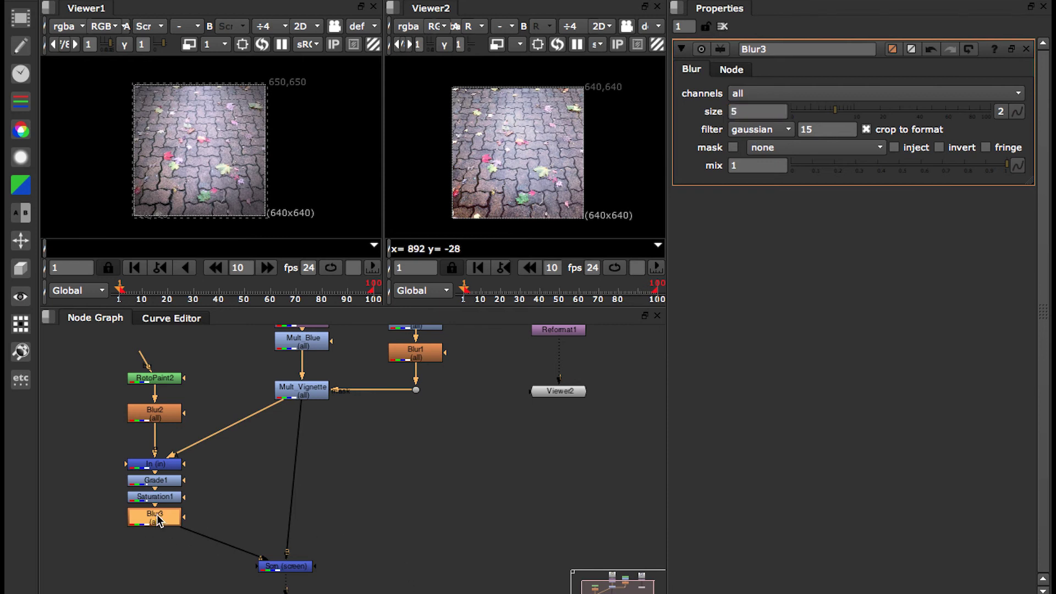
pyautogui.doubleClick(163, 480)
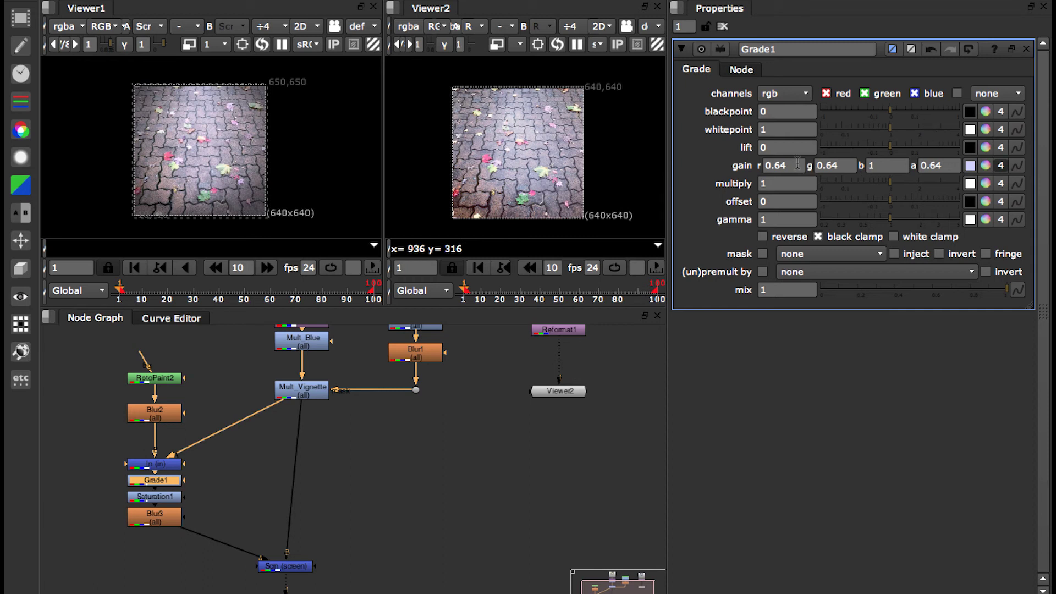
# Step: Lower Grade1's red gain, trying values of 0.5, 0.3 and 0.2
pyautogui.moveTo(798, 164); pyautogui.dragTo(776, 167)
pyautogui.write('0.5')
pyautogui.press('Return')
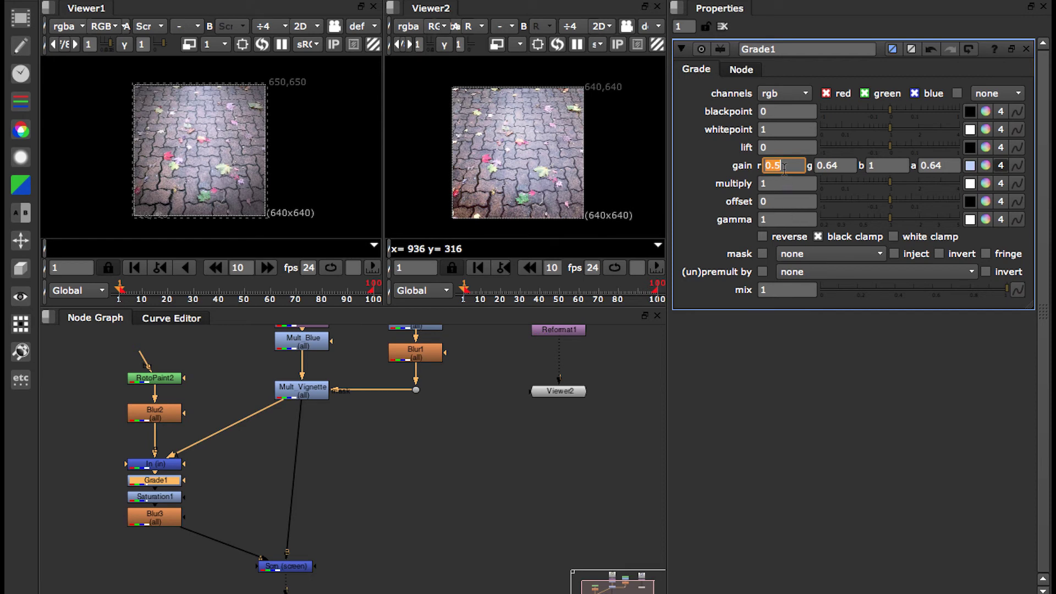
pyautogui.click(784, 168)
pyautogui.press('Return')
pyautogui.press('BackSpace')
pyautogui.write('2')
pyautogui.press('Return')
# Step: Fine-tune Grade1's red gain through 0.28 and 0.35, settling at 0.38
pyautogui.click(780, 168)
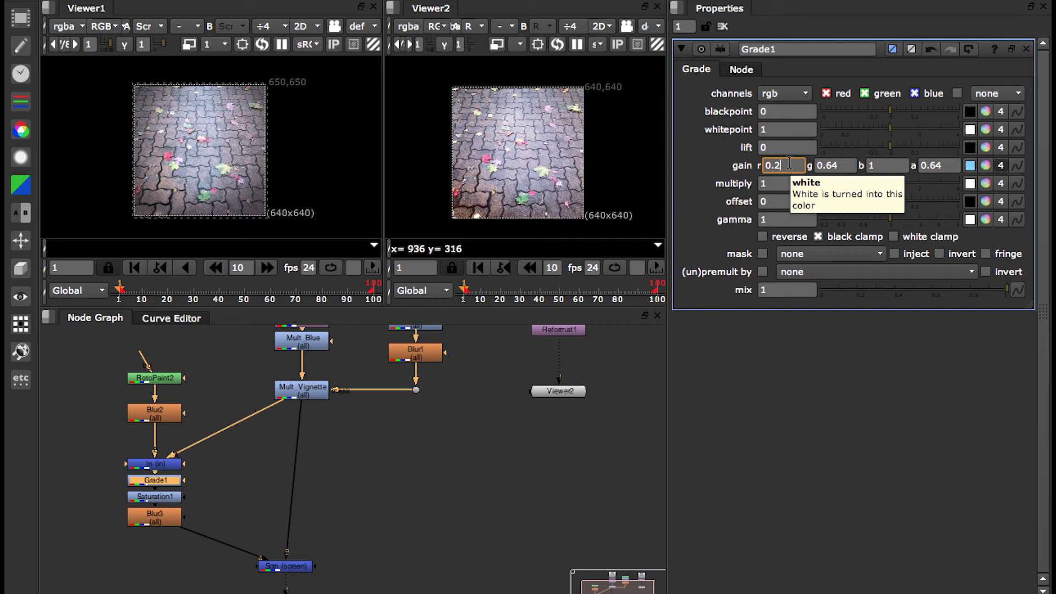
pyautogui.write('8')
pyautogui.press('Return')
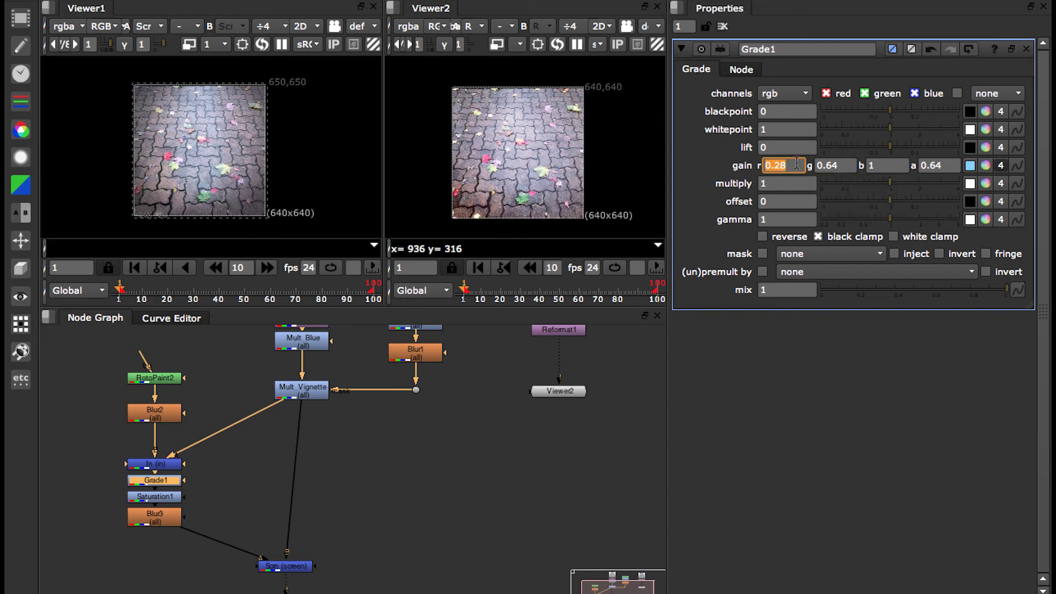
pyautogui.moveTo(796, 165); pyautogui.dragTo(774, 167)
pyautogui.write('5')
pyautogui.press('Return')
pyautogui.click(792, 166)
pyautogui.write('8')
pyautogui.press('Return')
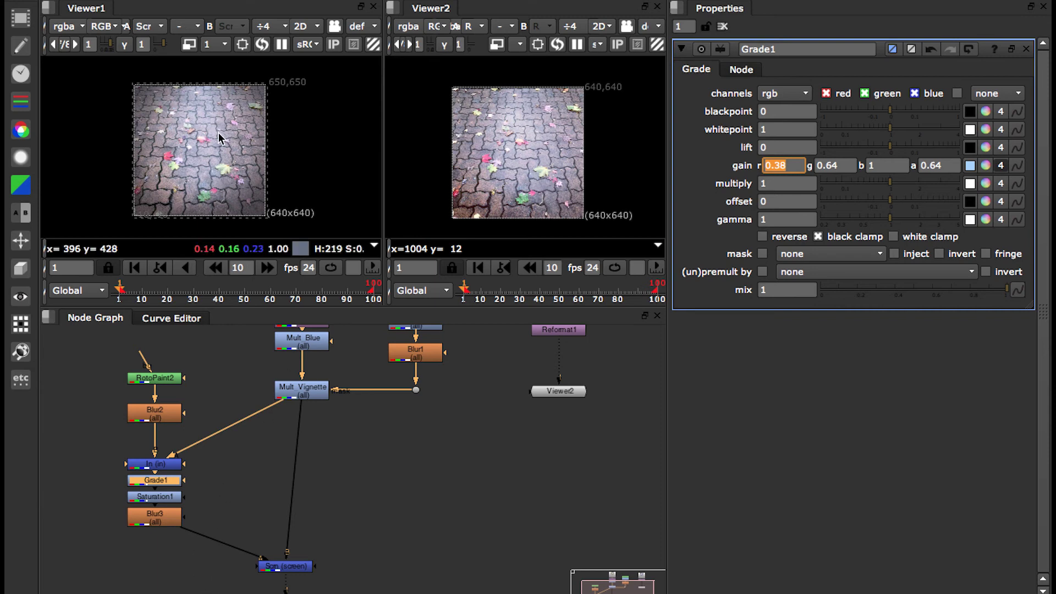
# Step: Push the right side of RotoPaint2's Shape1 outward
pyautogui.doubleClick(165, 379)
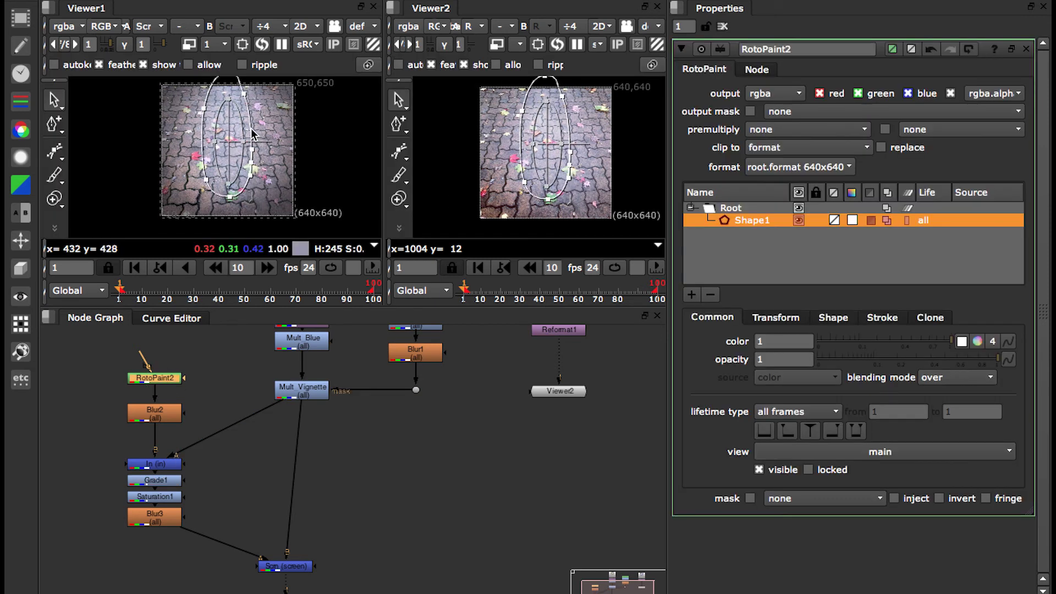
pyautogui.click(252, 134)
pyautogui.click(250, 138)
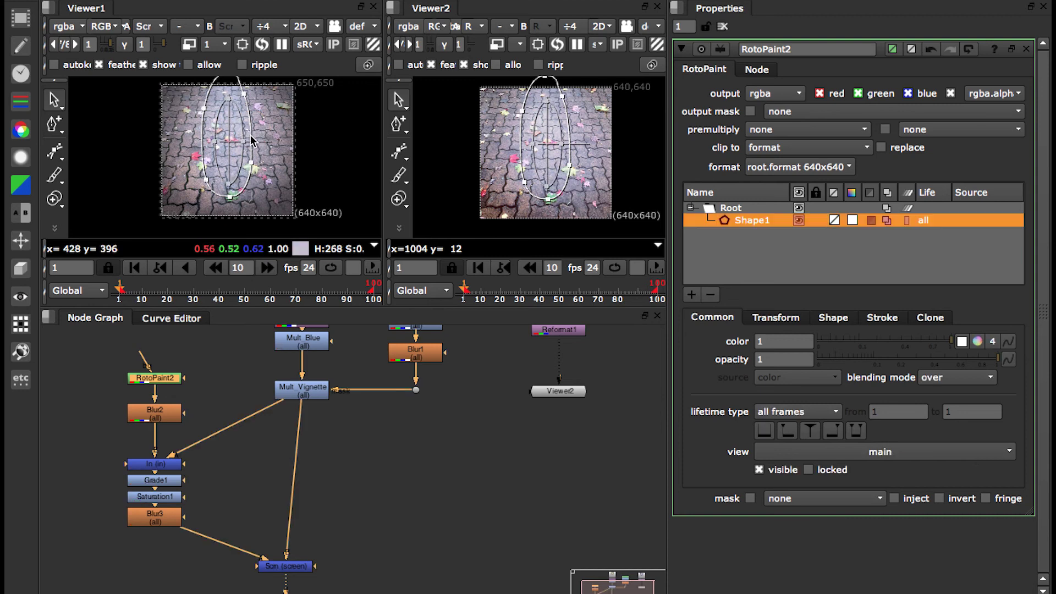
pyautogui.click(50, 123)
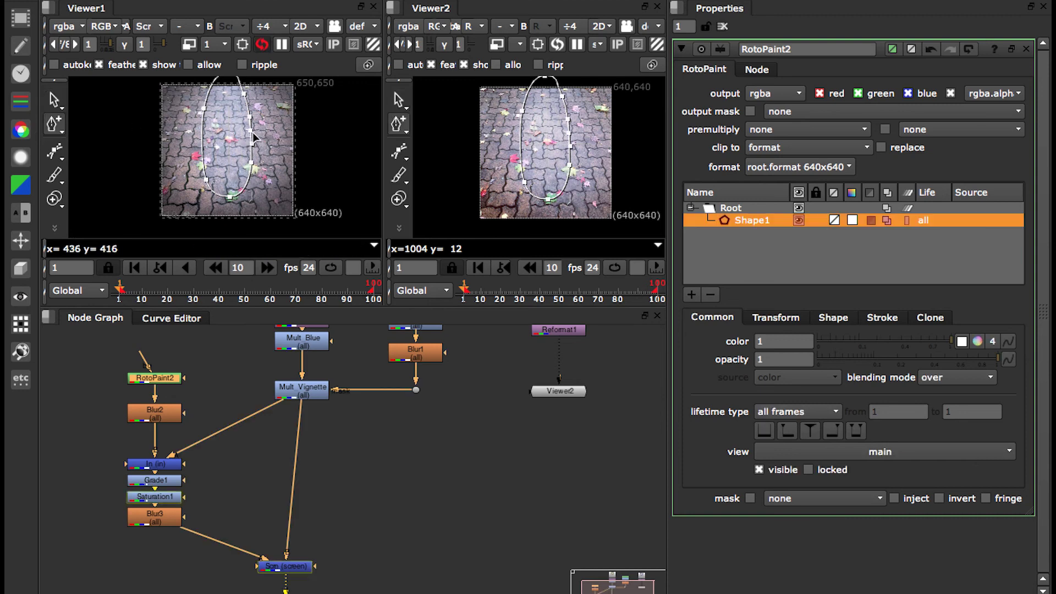
pyautogui.click(55, 149)
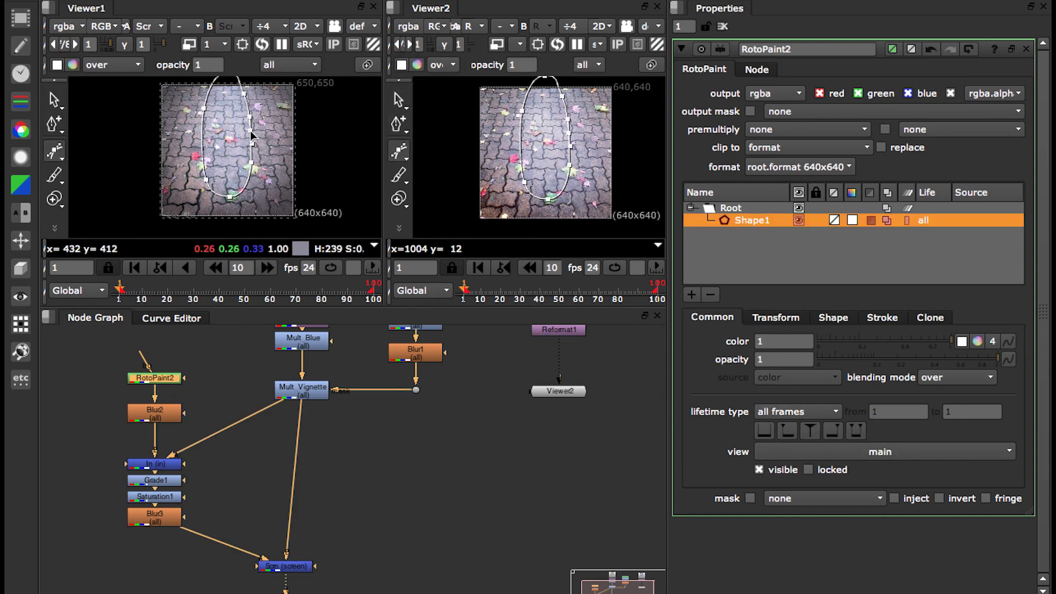
pyautogui.moveTo(253, 138); pyautogui.dragTo(269, 144)
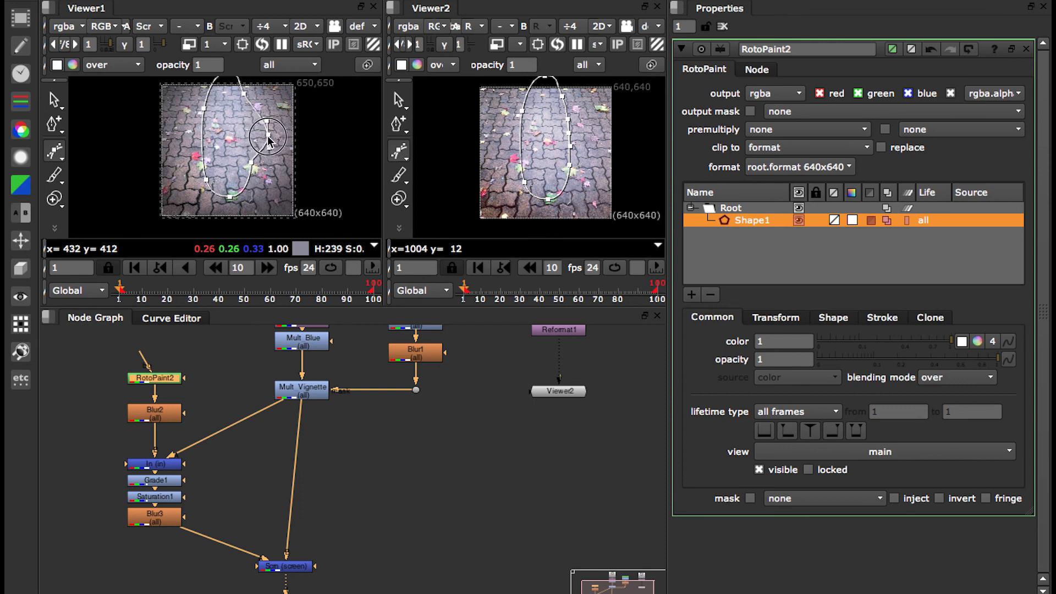
# Step: Add points on the oval's left edge and push the left and lower-right outline outward
pyautogui.keyDown('ctrl'); pyautogui.keyDown('alt'); pyautogui.click(201, 134); pyautogui.keyUp('alt'); pyautogui.keyUp('ctrl')
pyautogui.keyDown('ctrl'); pyautogui.keyDown('alt'); pyautogui.click(203, 119); pyautogui.keyUp('alt'); pyautogui.keyUp('ctrl')
pyautogui.click(56, 156)
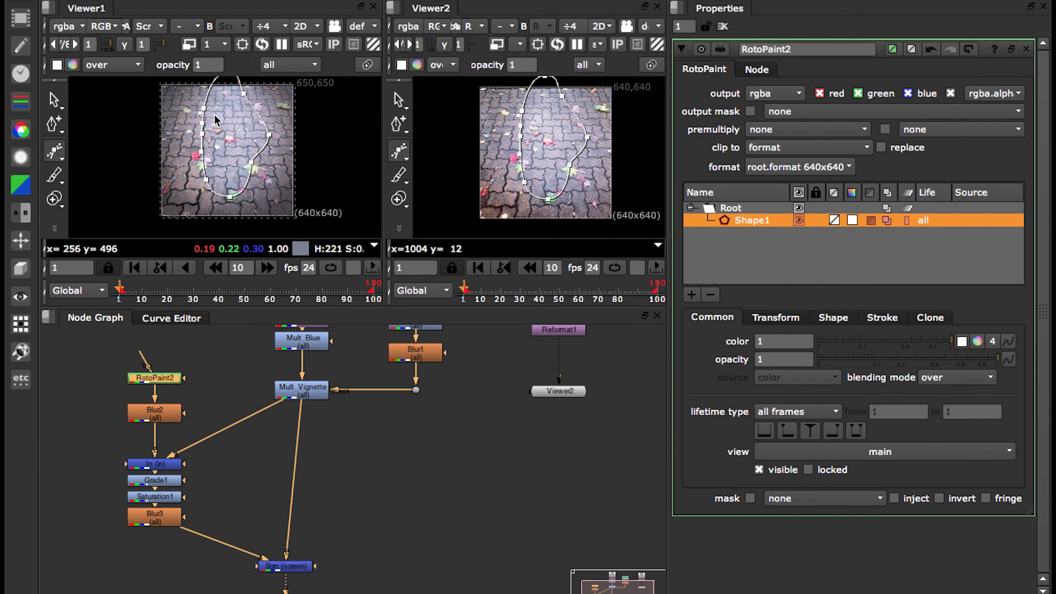
pyautogui.moveTo(196, 135); pyautogui.dragTo(190, 135)
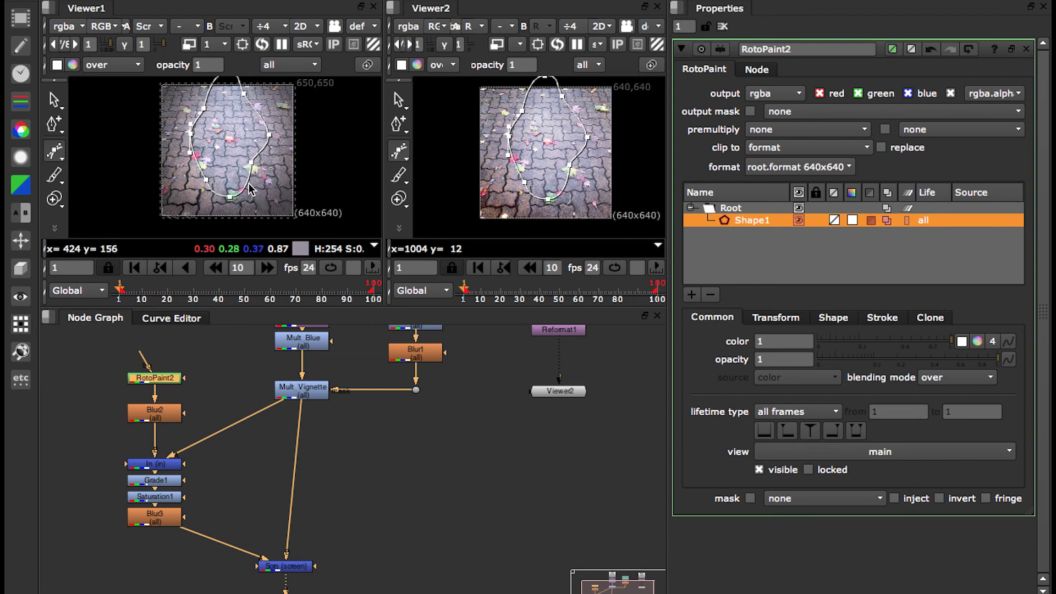
pyautogui.click(54, 126)
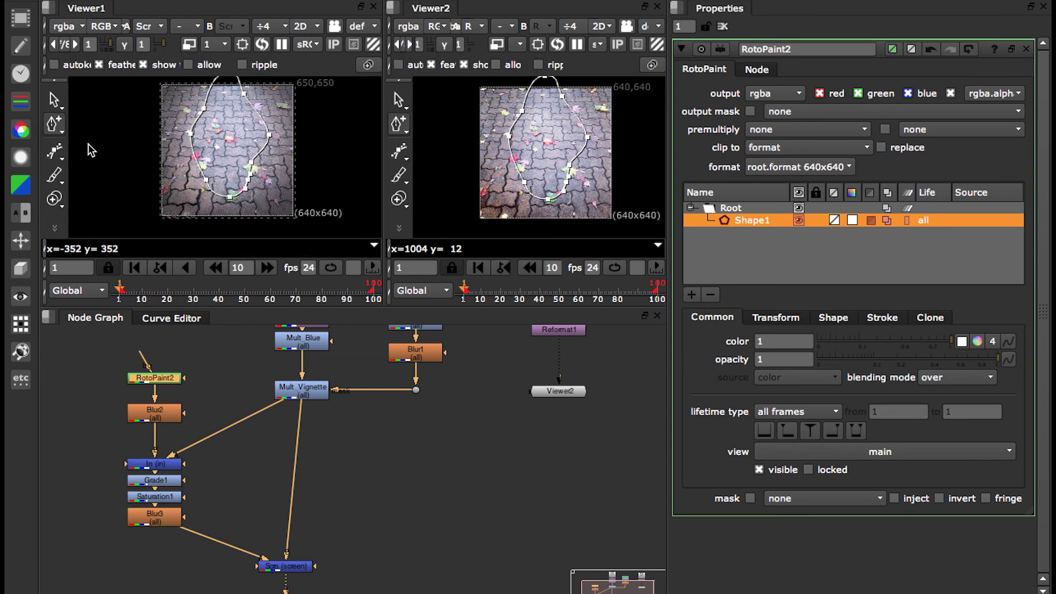
pyautogui.click(55, 150)
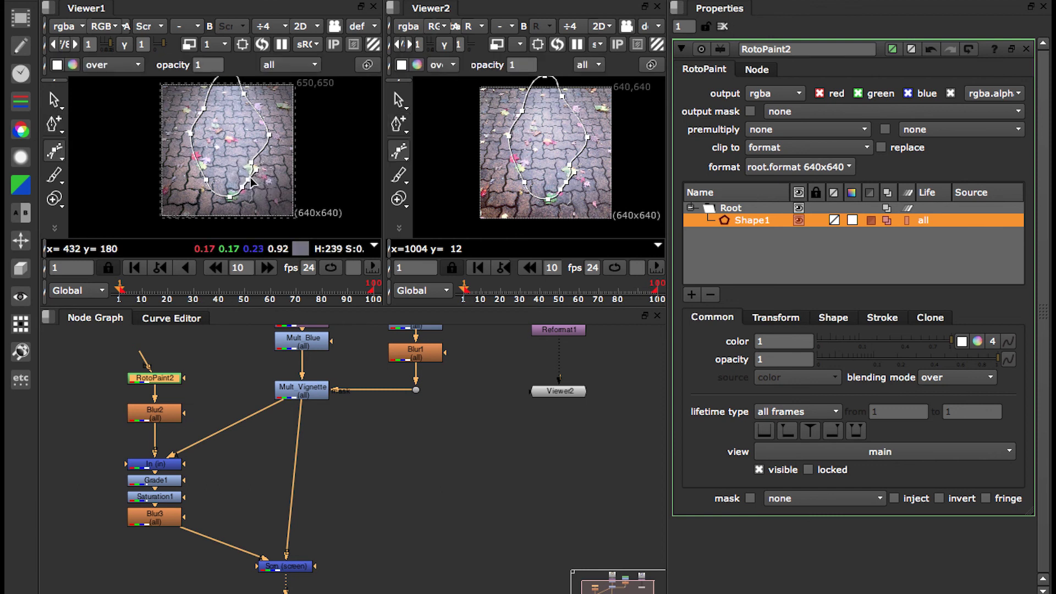
pyautogui.moveTo(256, 178); pyautogui.dragTo(259, 183)
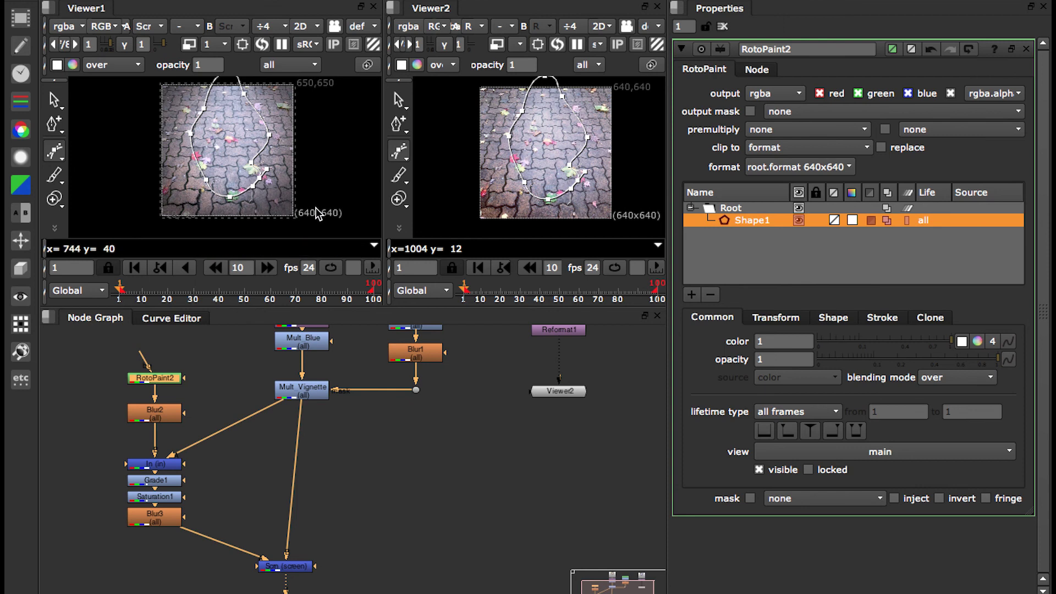
pyautogui.doubleClick(284, 566)
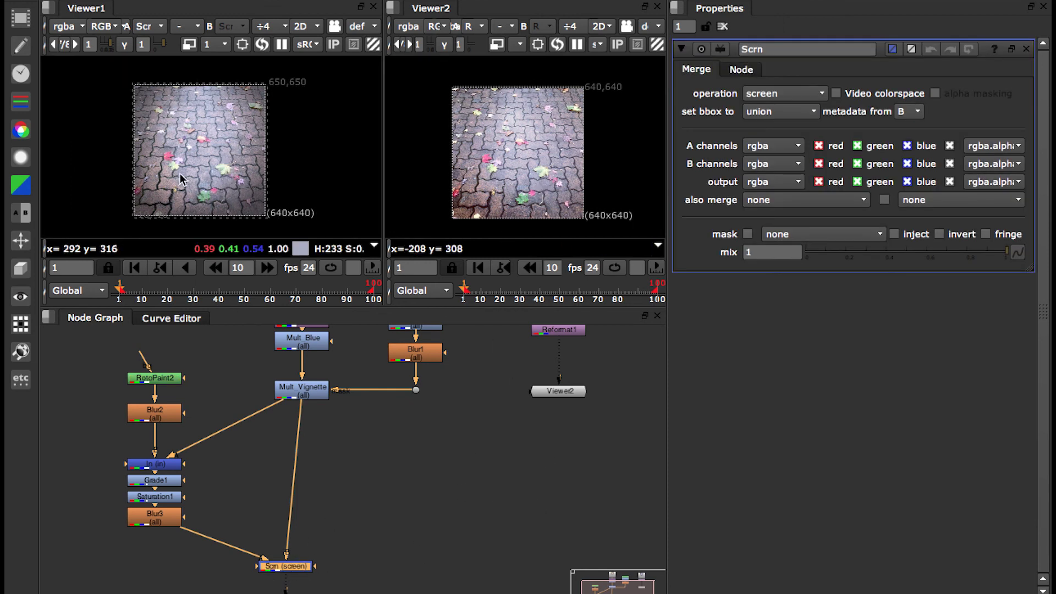
# Step: Step Saturation1's saturation down from 0.76 to 0.5, then move Viewer1 lower
pyautogui.doubleClick(158, 480)
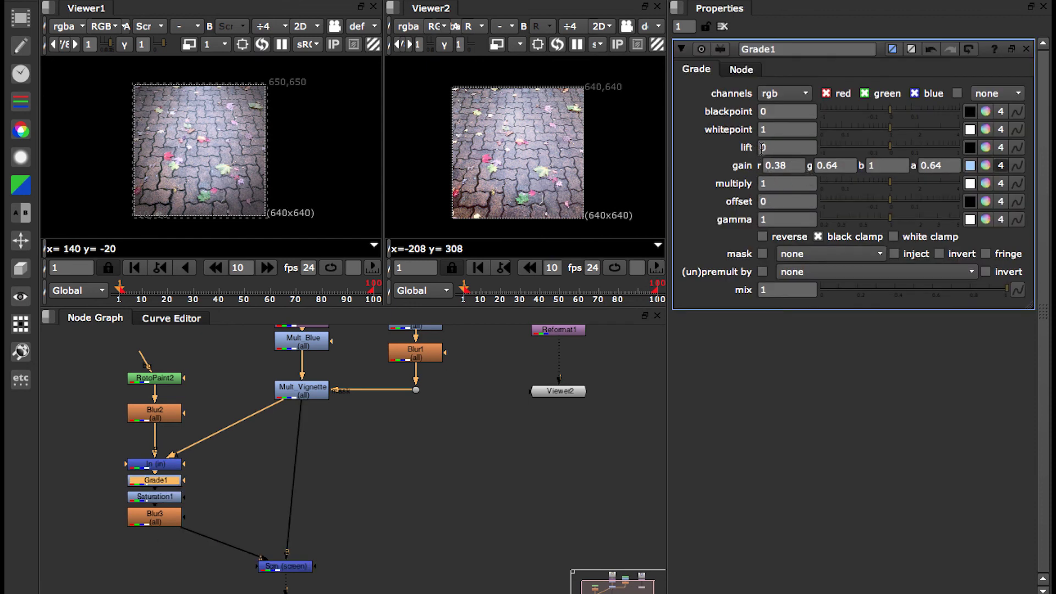
pyautogui.click(164, 525)
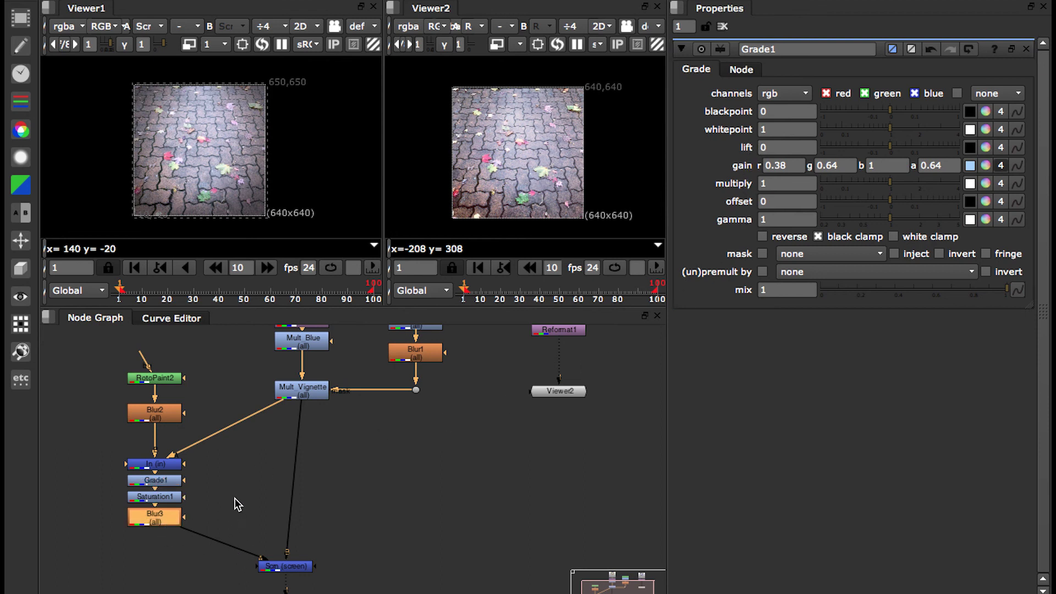
pyautogui.doubleClick(174, 496)
pyautogui.click(774, 110)
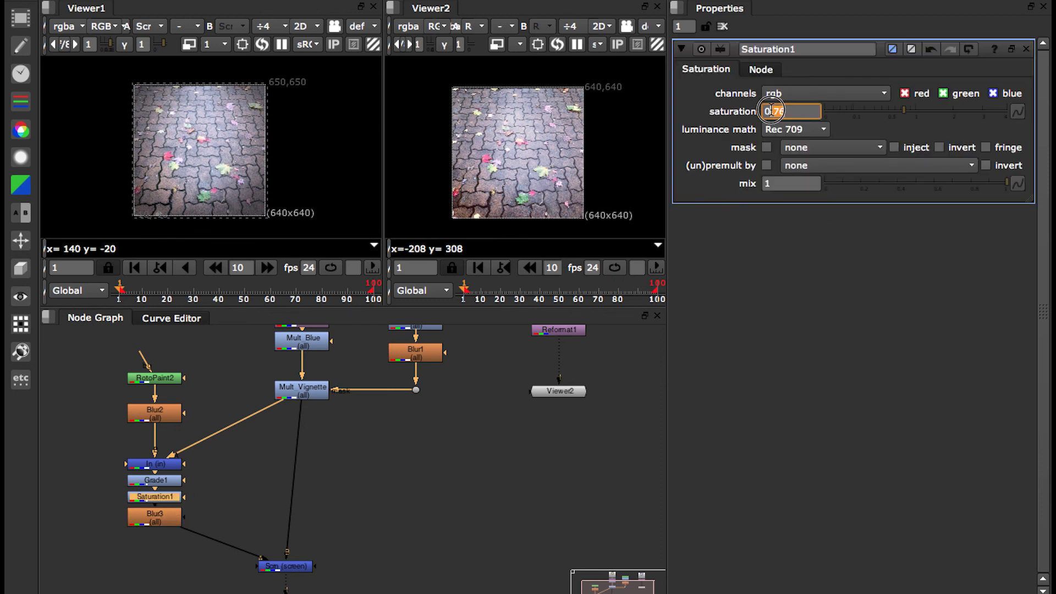
pyautogui.write('7')
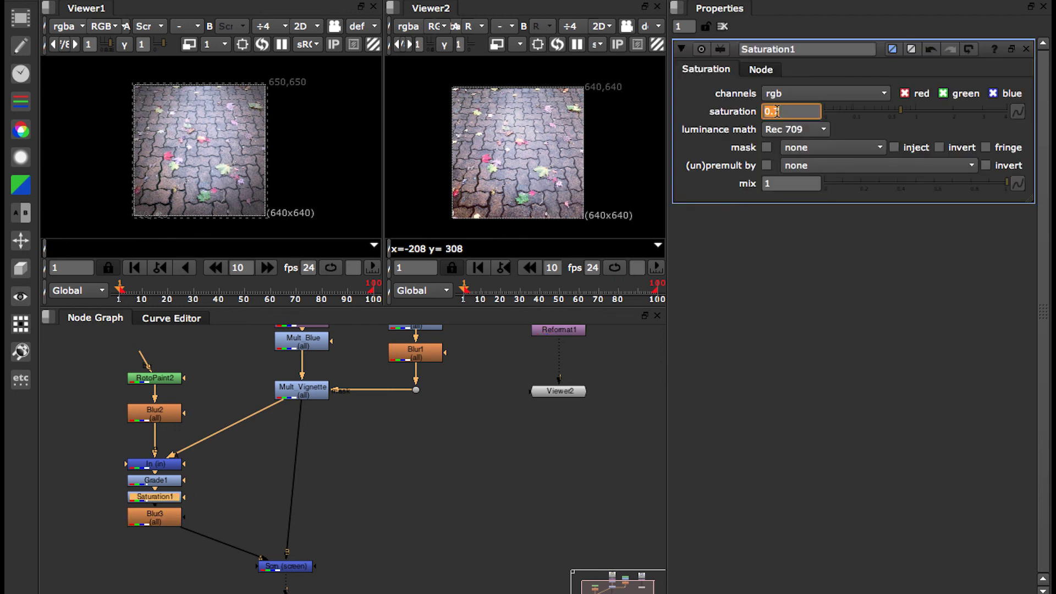
pyautogui.click(774, 111)
pyautogui.press('Down')
pyautogui.press('Down')
pyautogui.click(286, 572)
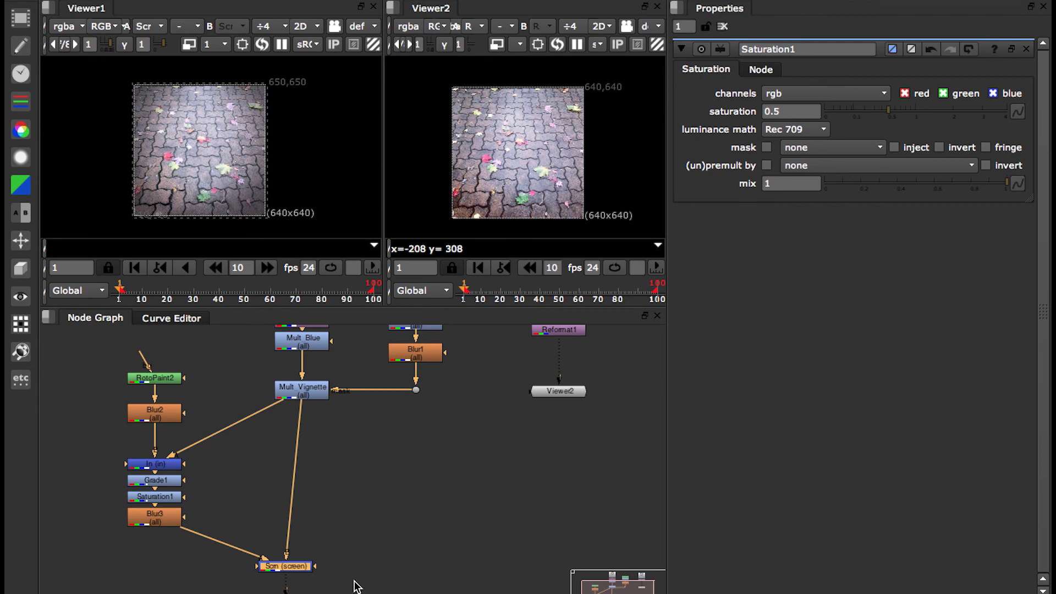
pyautogui.scroll(-3, 377, 550)
pyautogui.moveTo(271, 552); pyautogui.dragTo(275, 591)
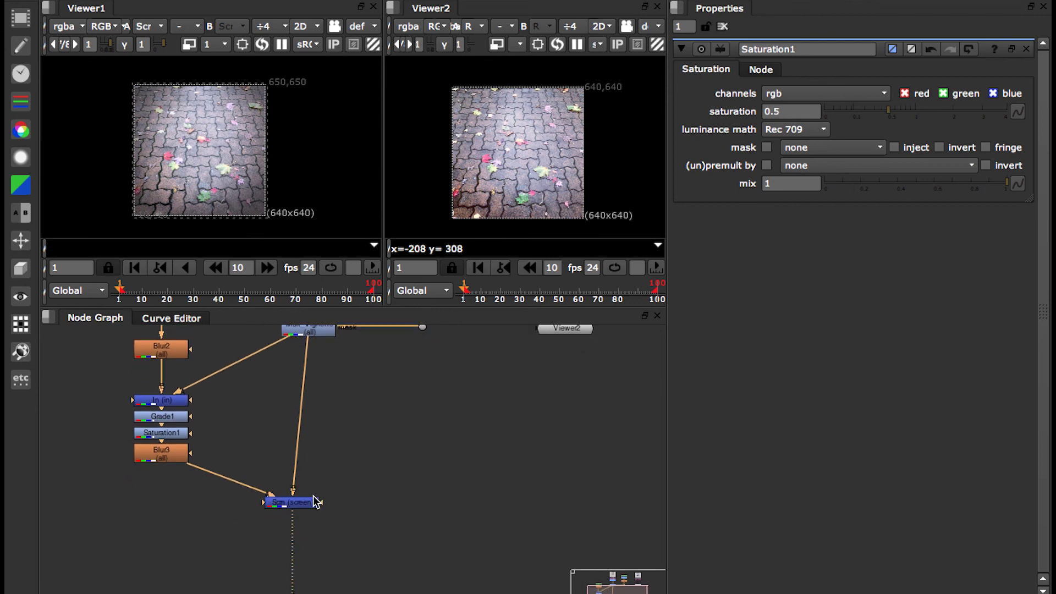
# Step: Insert a Multiply node after the Scrn merge
pyautogui.press('Tab')
pyautogui.write('Blurgra')
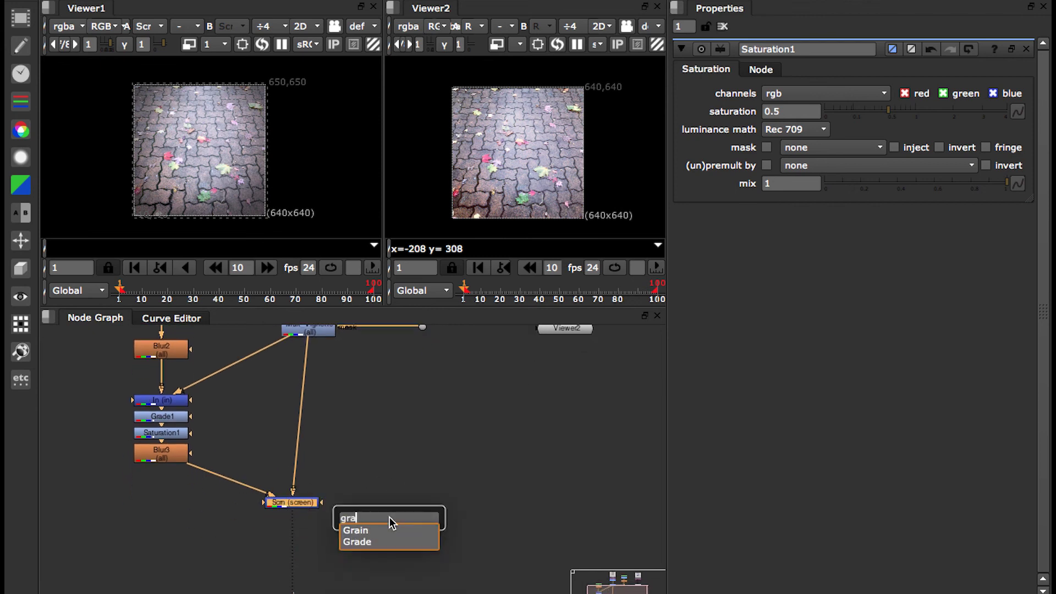
pyautogui.write('d')
pyautogui.press('BackSpace')
pyautogui.press('BackSpace')
pyautogui.press('BackSpace')
pyautogui.press('BackSpace')
pyautogui.write('mult')
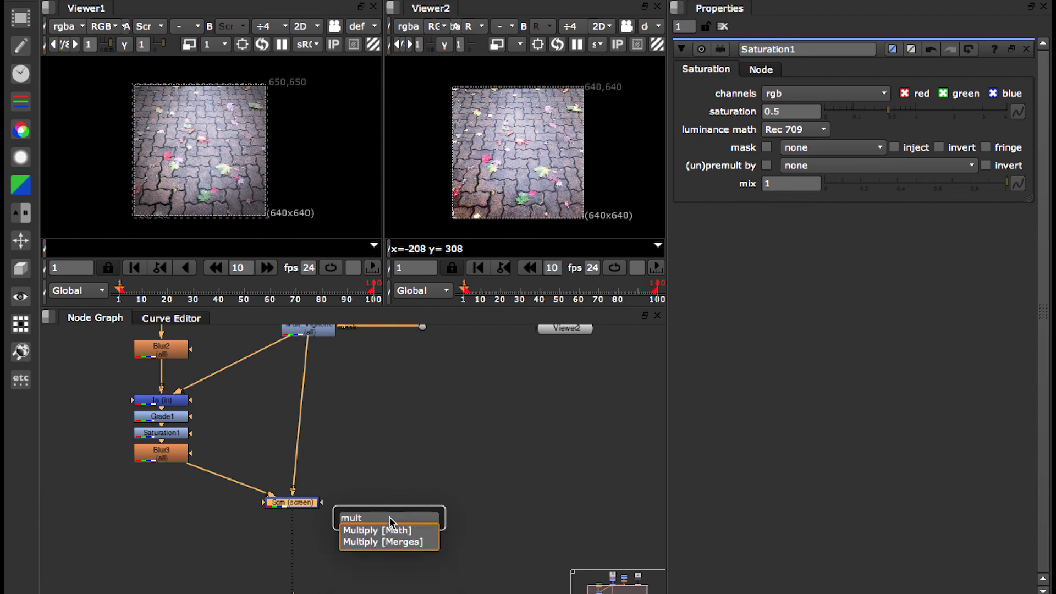
pyautogui.press('Return')
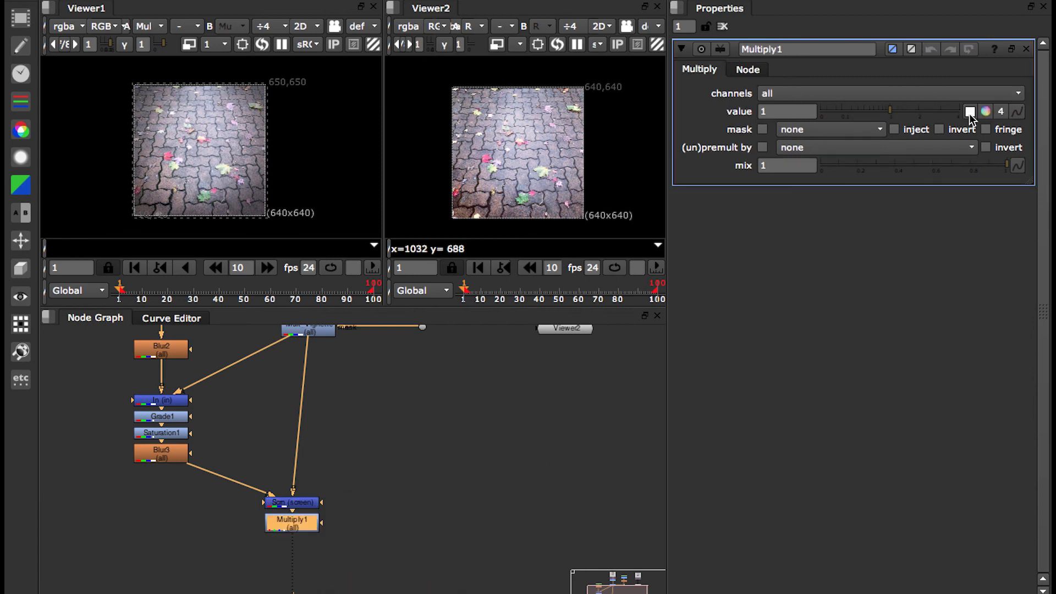
# Step: Split Multiply1's value channels and set red to 1.02, comparing with the node disabled
pyautogui.click(1000, 111)
pyautogui.click(786, 113)
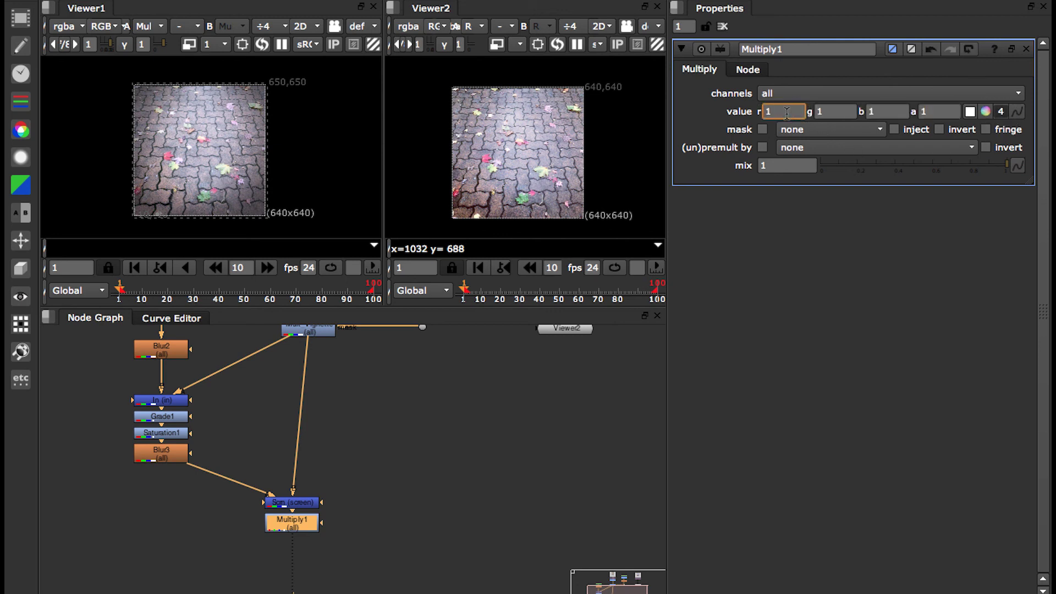
pyautogui.write('1.2')
pyautogui.press('Return')
pyautogui.moveTo(784, 112); pyautogui.dragTo(774, 108)
pyautogui.click(781, 113)
pyautogui.write('03')
pyautogui.press('Return')
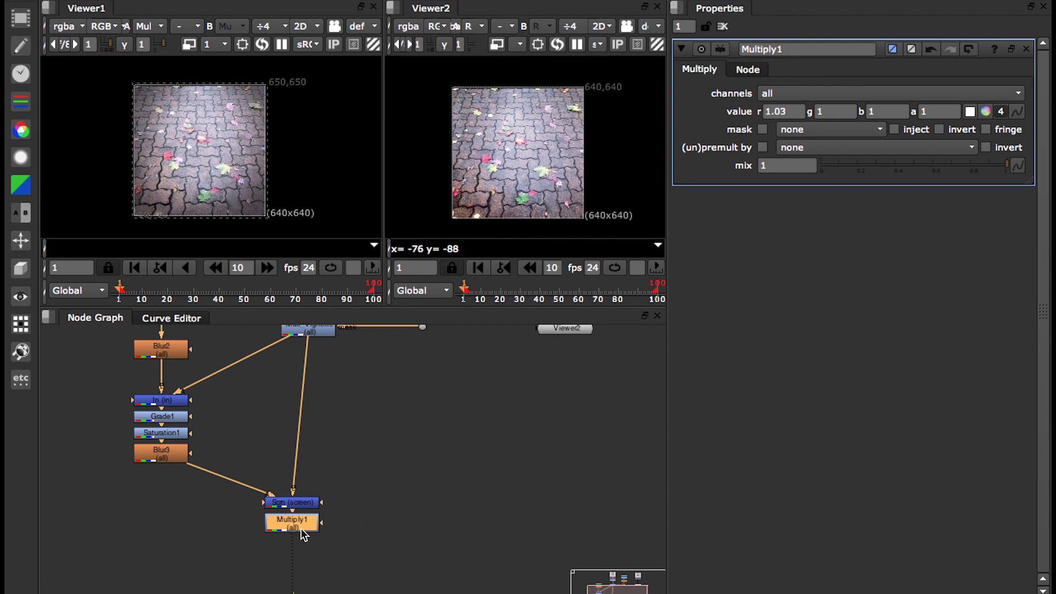
pyautogui.press('d')
pyautogui.press('d')
pyautogui.press('d')
pyautogui.press('d')
pyautogui.click(781, 115)
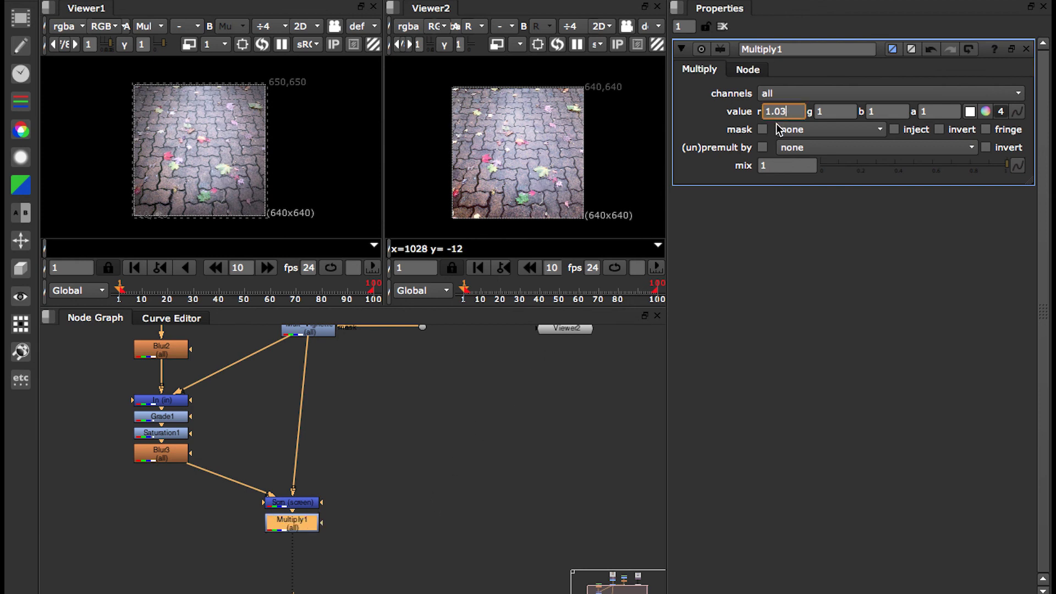
pyautogui.press('Down')
pyautogui.click(498, 530)
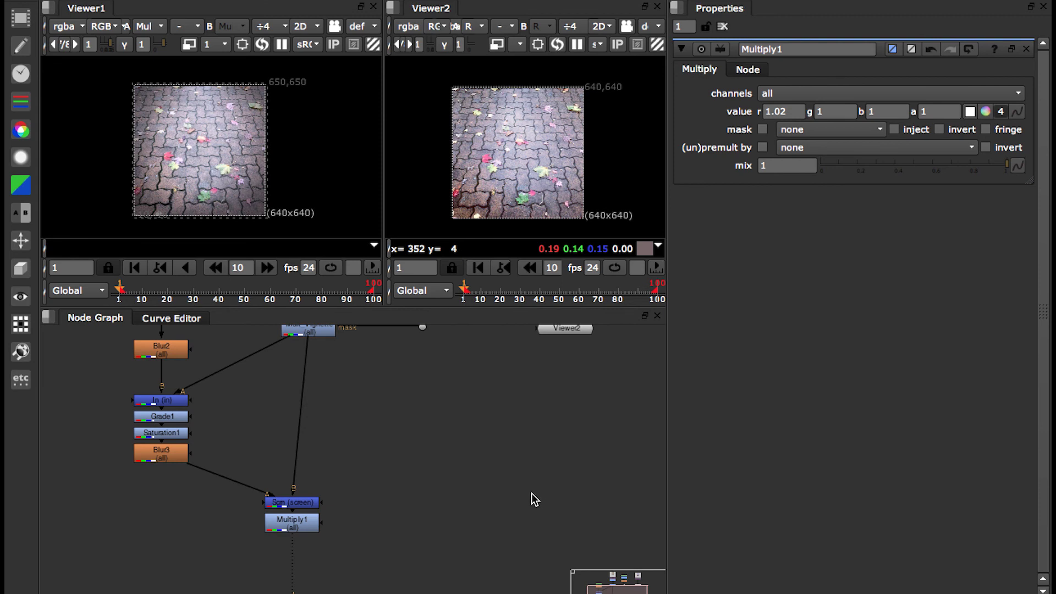